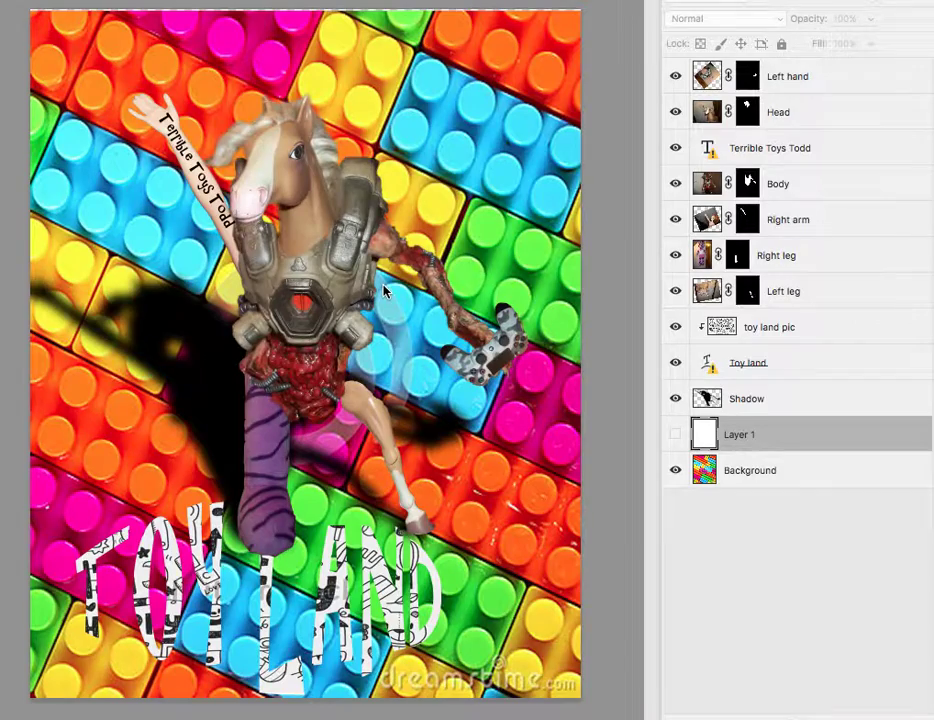
# Step: Bring up the browser's 'lego background' Google Images results and scroll through them
pyautogui.press('super+Tab')
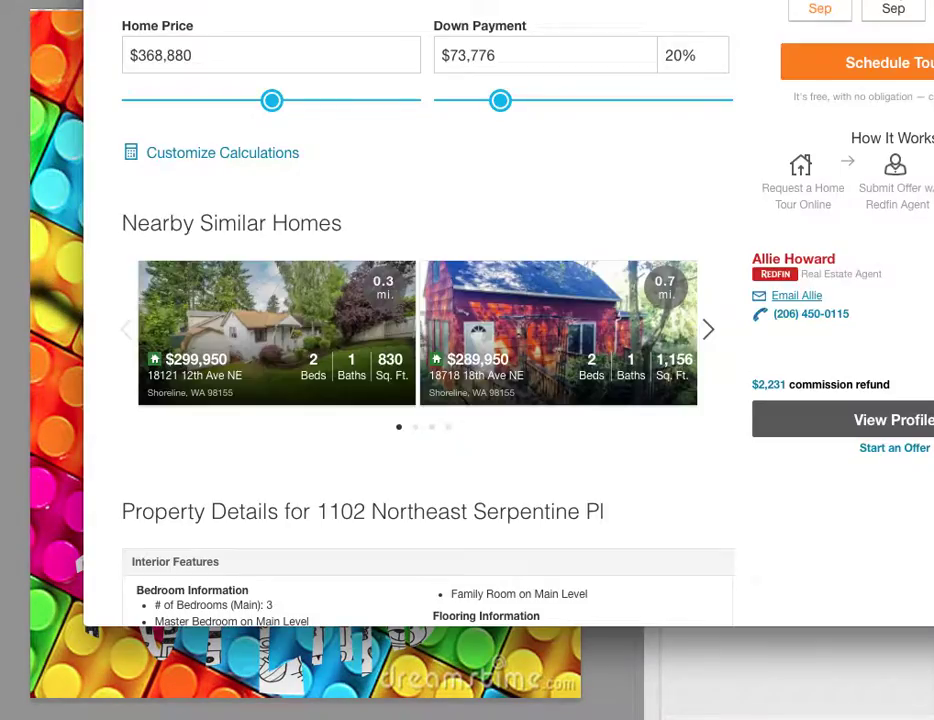
pyautogui.hotkey('ctrl', 'Tab')
pyautogui.press('super+plus')
pyautogui.scroll(10, 520, 374)
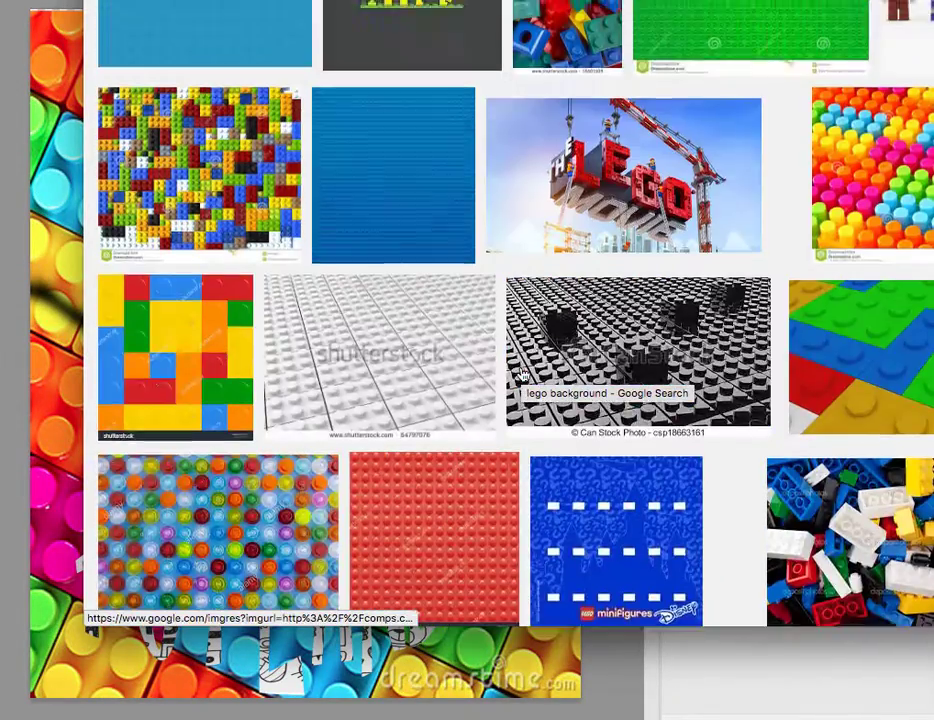
pyautogui.scroll(10, 522, 374)
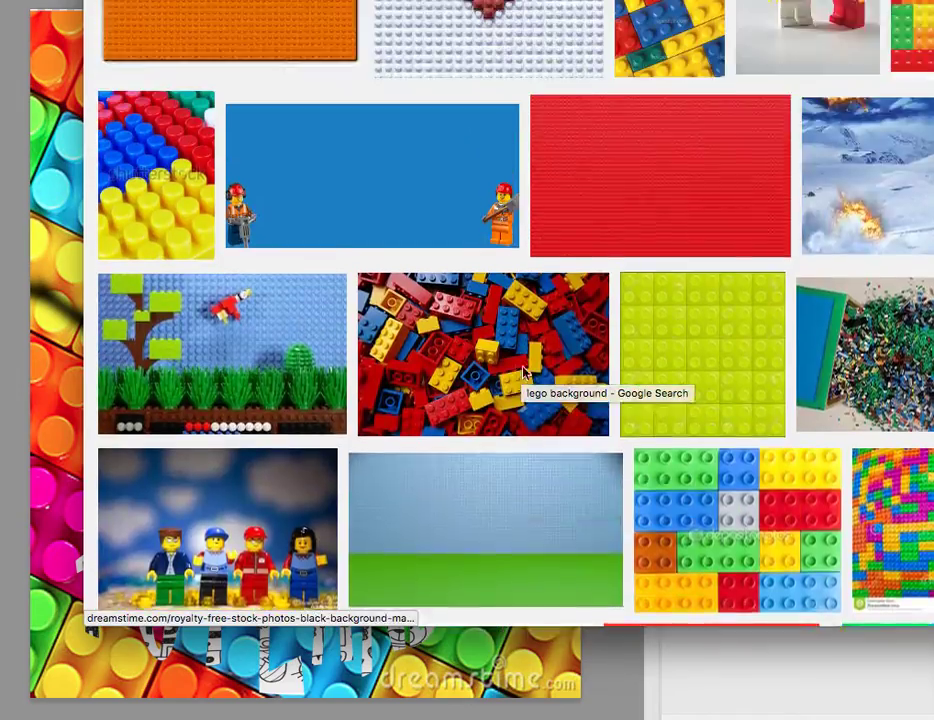
pyautogui.scroll(4, 522, 374)
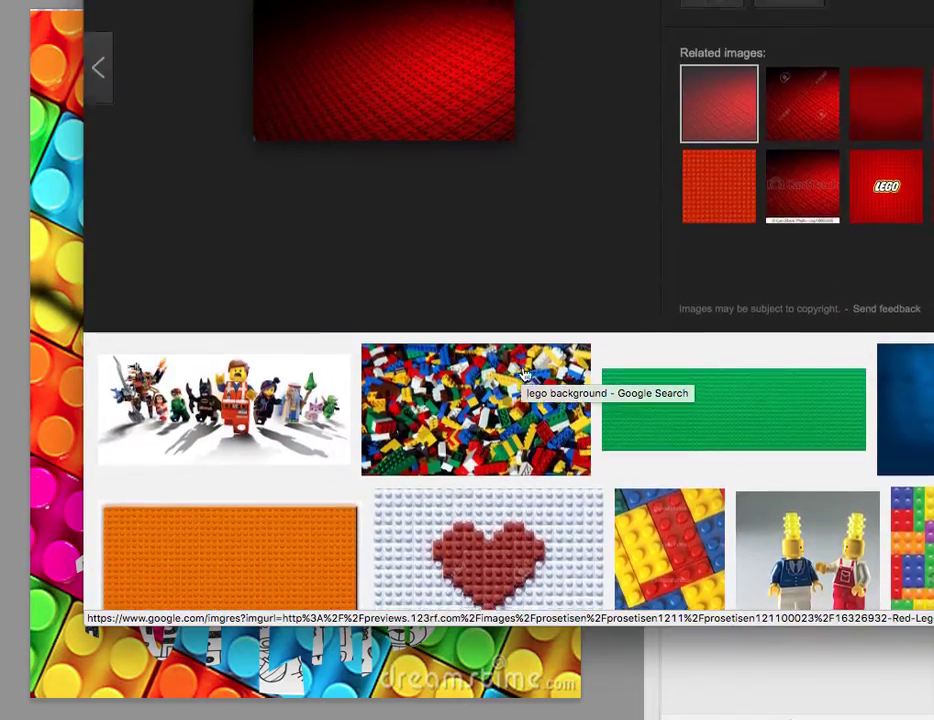
pyautogui.scroll(-15, 522, 374)
pyautogui.scroll(10, 522, 374)
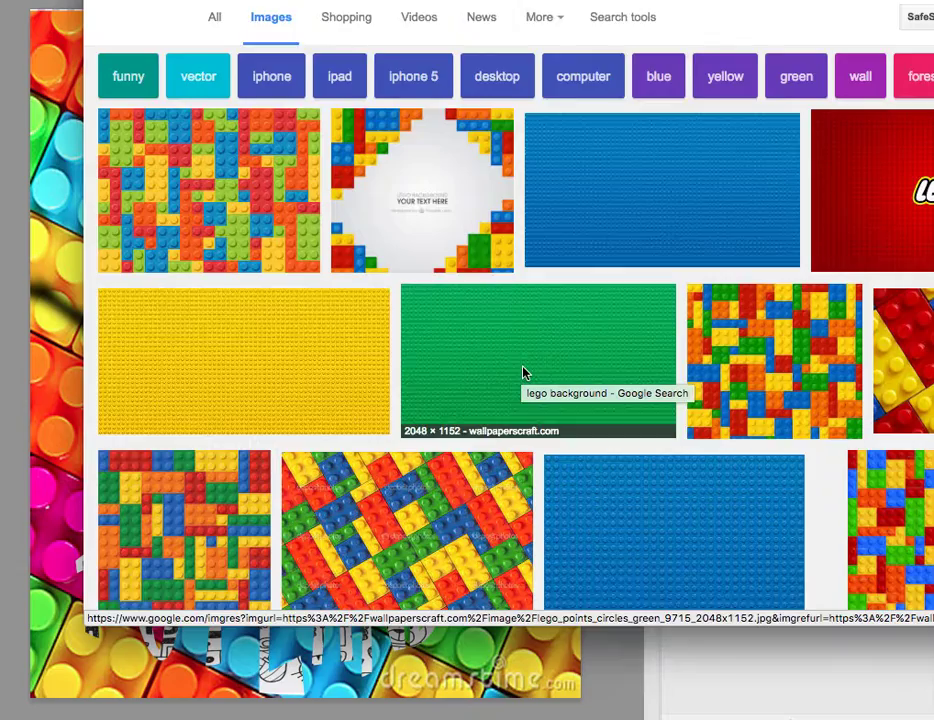
pyautogui.scroll(-5, 522, 374)
pyautogui.scroll(-6, 522, 374)
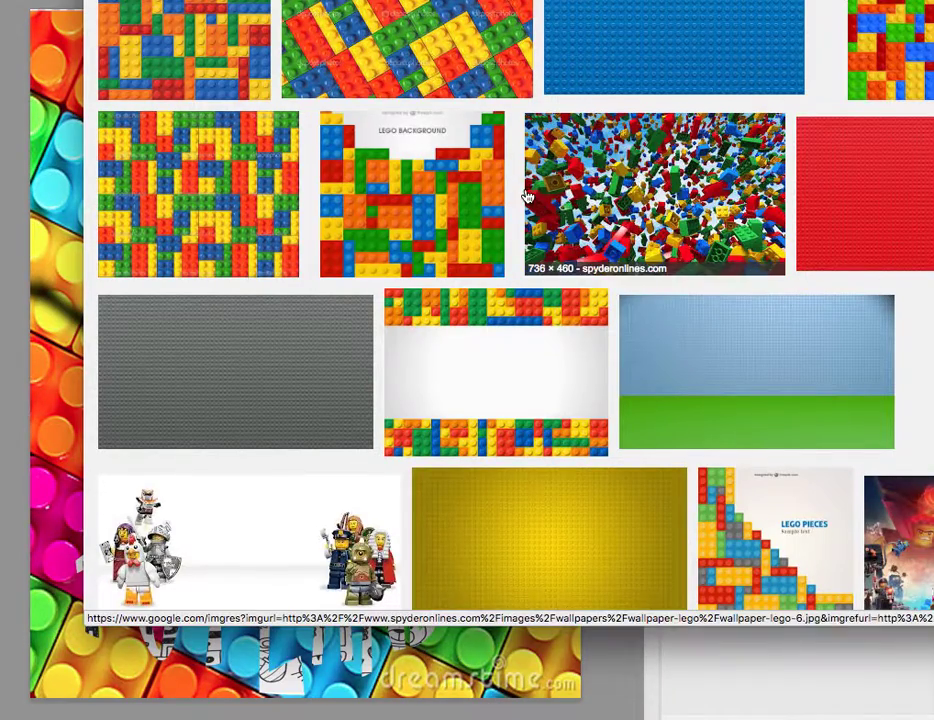
pyautogui.scroll(-12, 519, 211)
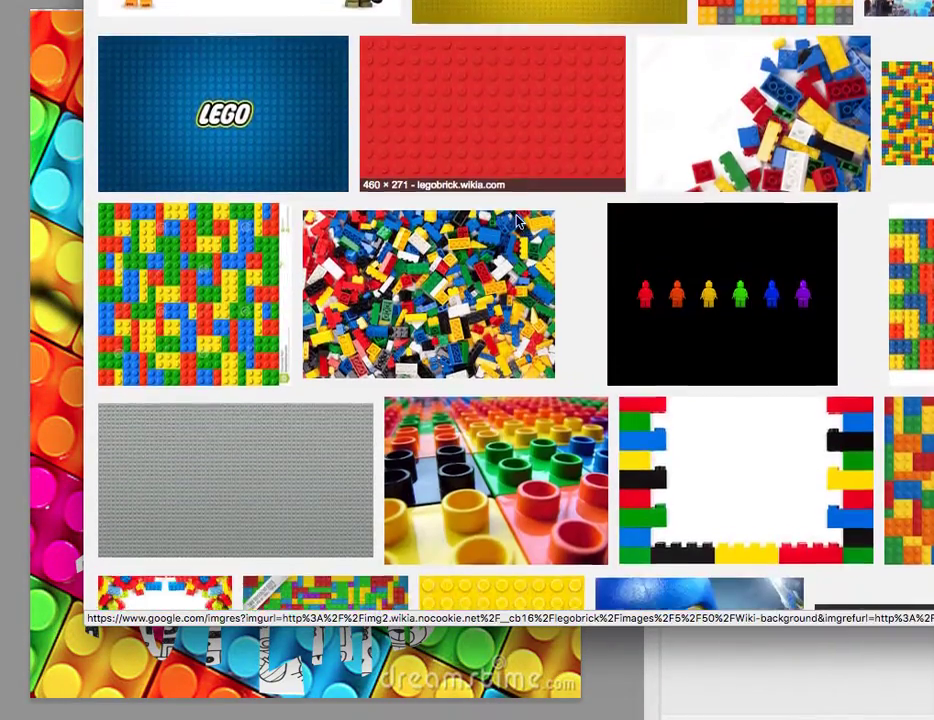
pyautogui.scroll(-4, 519, 222)
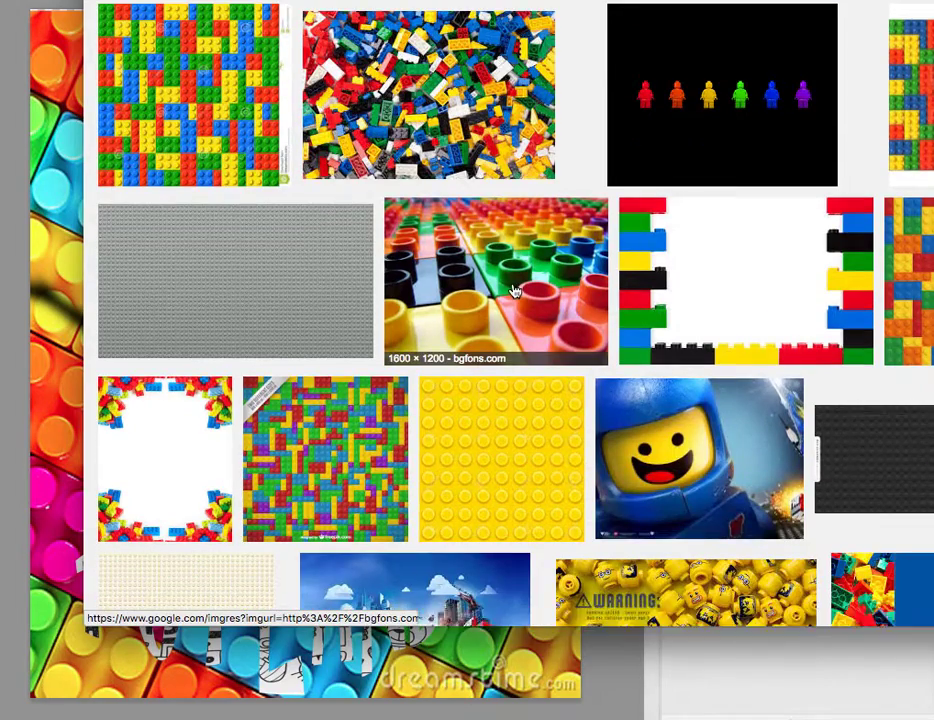
# Step: Preview the colourful plastic brick texture and the next Lego brick image
pyautogui.click(515, 290)
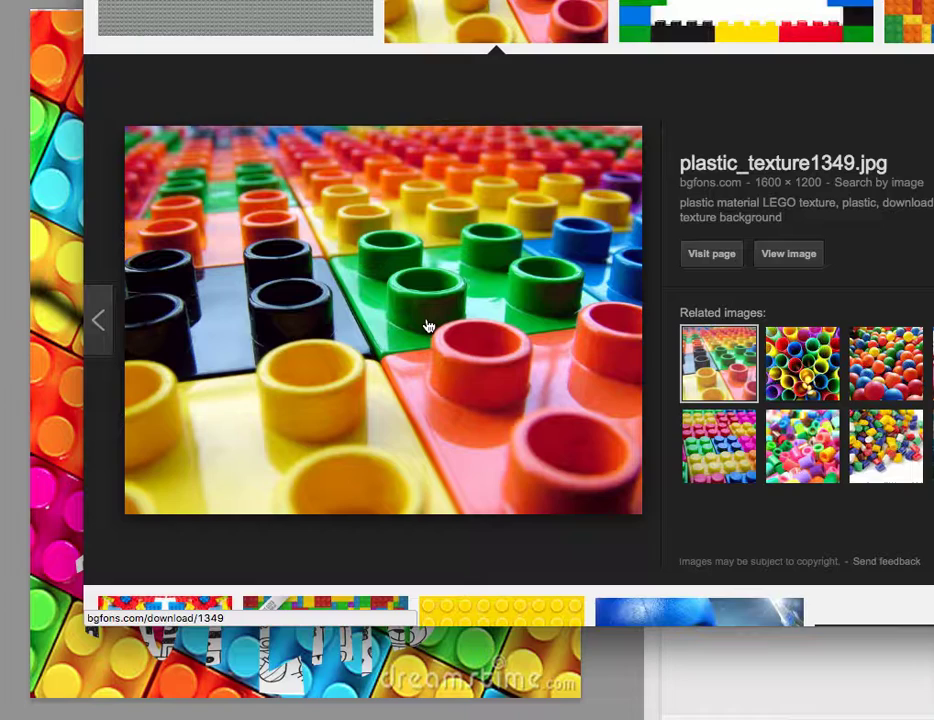
pyautogui.scroll(-1, 381, 221)
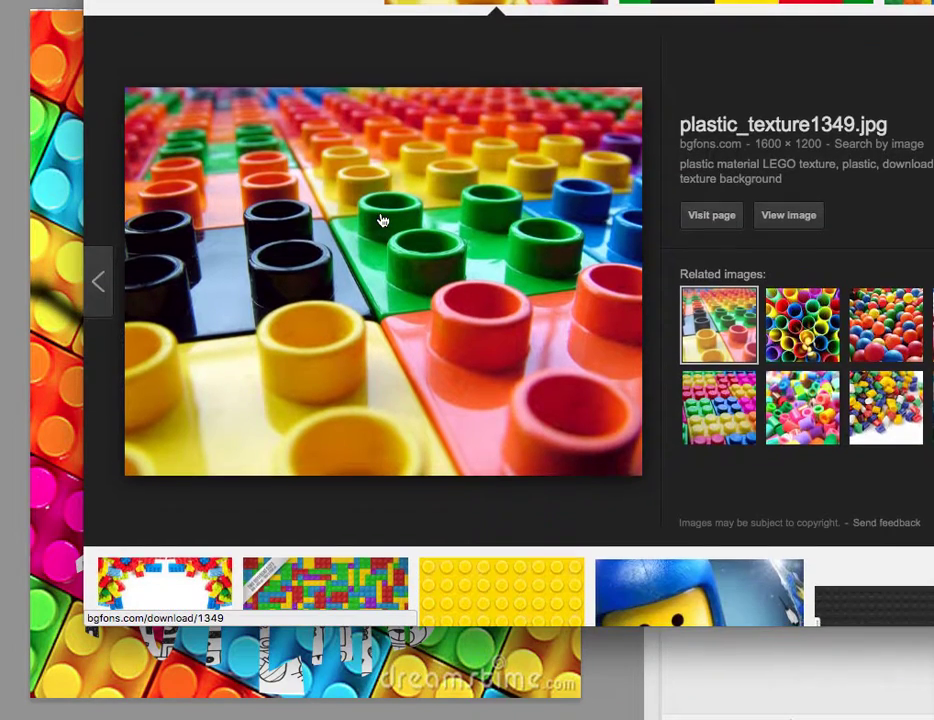
pyautogui.scroll(-1, 381, 221)
pyautogui.click(928, 228)
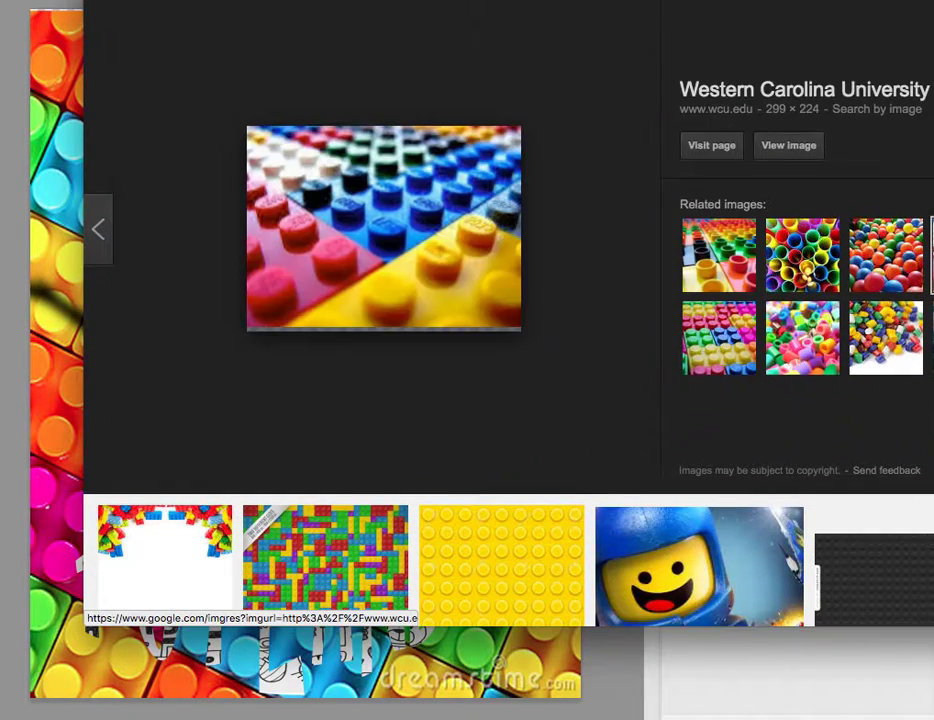
pyautogui.scroll(-5, 434, 244)
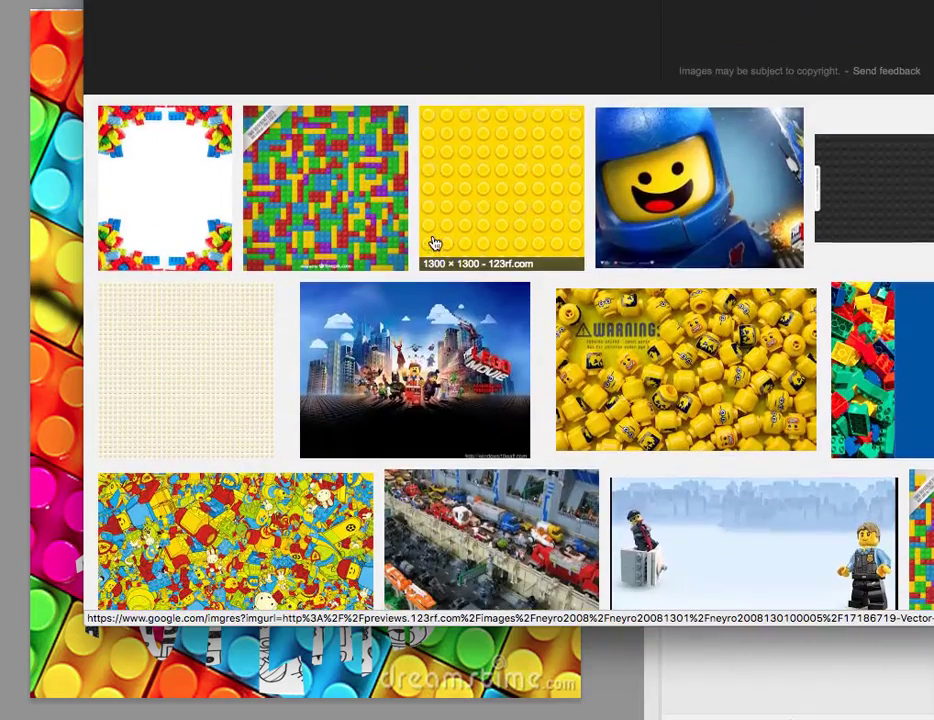
pyautogui.scroll(-7, 434, 244)
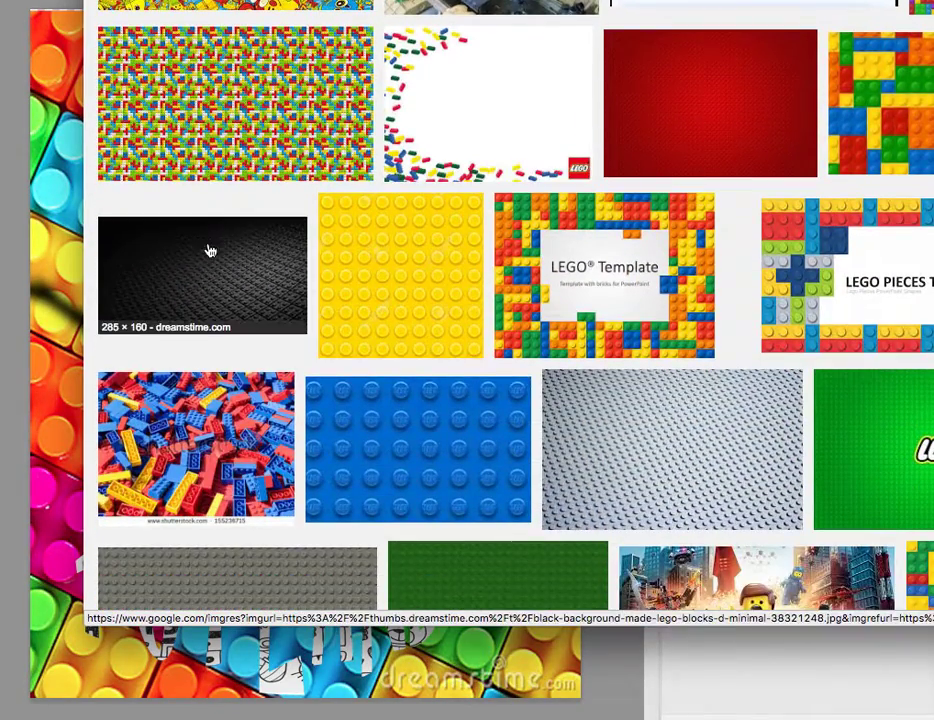
# Step: Preview the black Lego background and the black Lego background with blocks
pyautogui.click(208, 252)
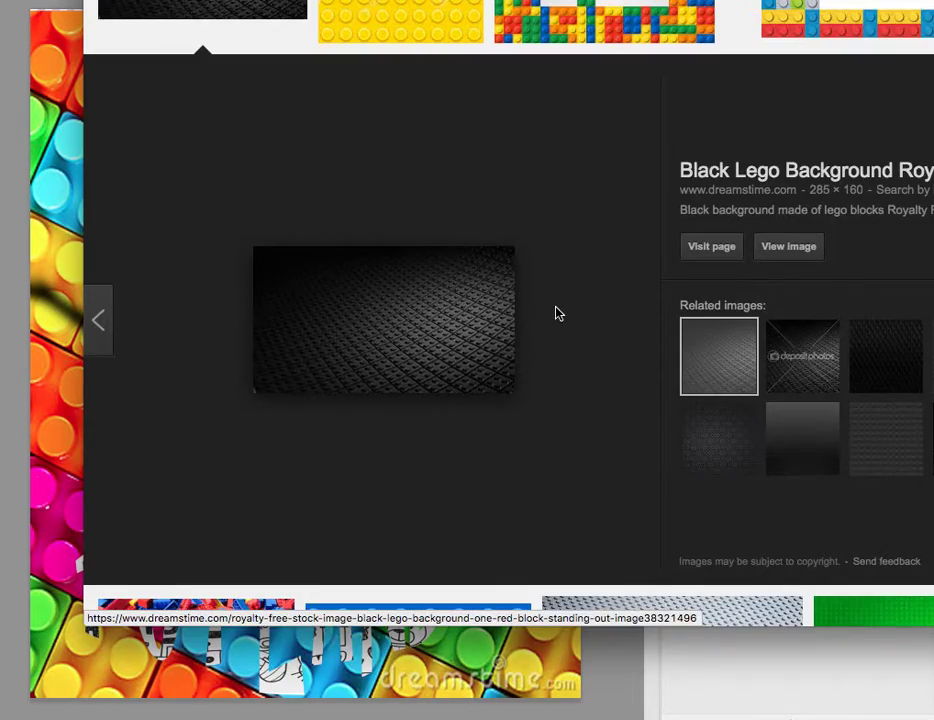
pyautogui.scroll(-10, 557, 313)
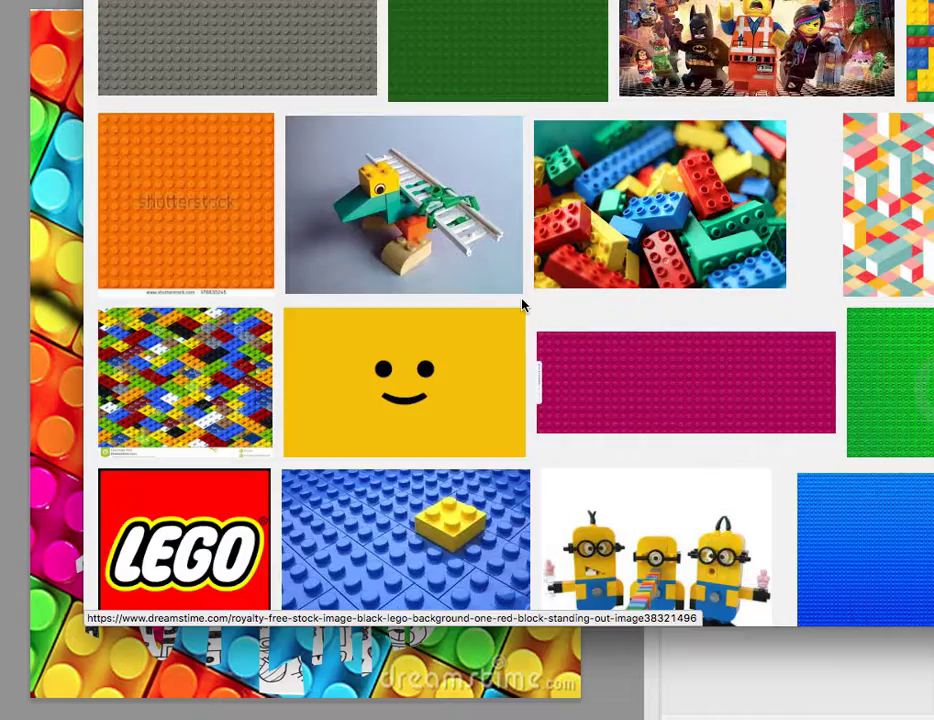
pyautogui.scroll(1, 522, 305)
pyautogui.scroll(-5, 522, 305)
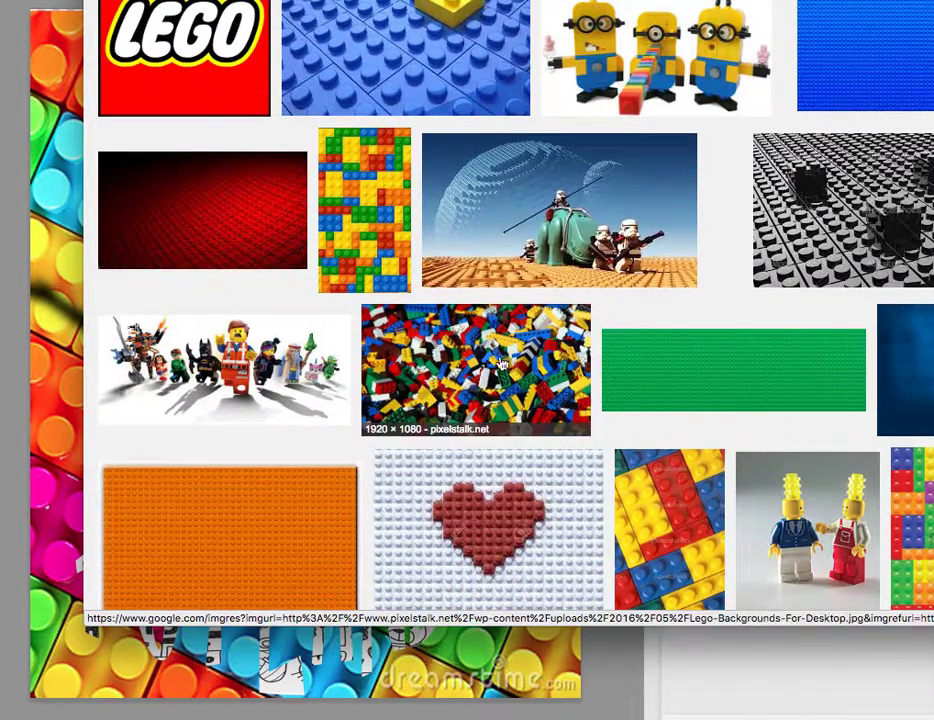
pyautogui.click(797, 228)
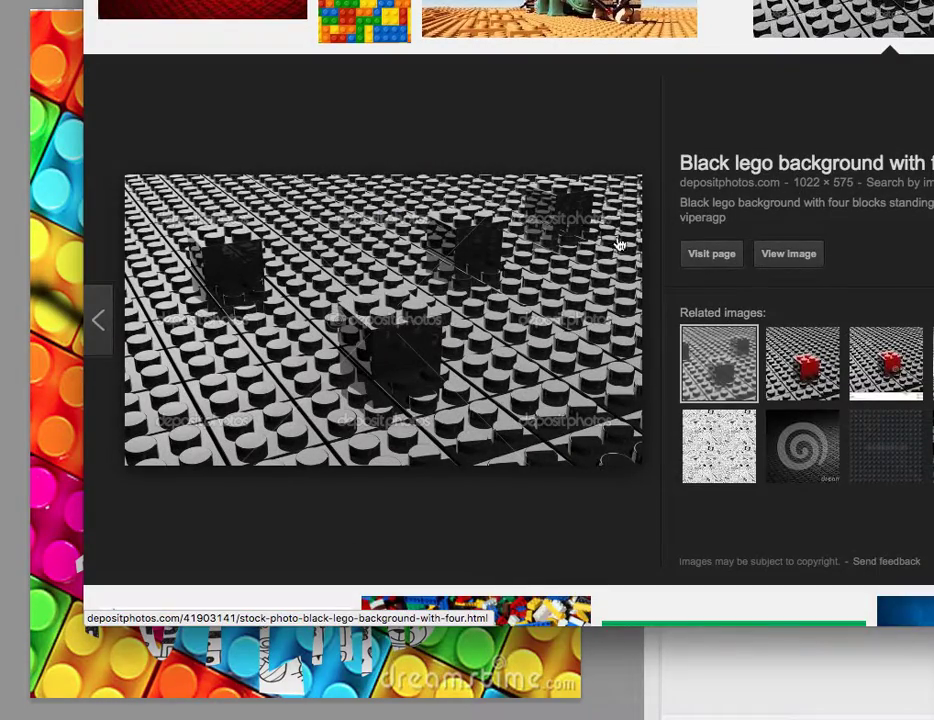
pyautogui.scroll(-7, 578, 313)
pyautogui.scroll(-1, 578, 313)
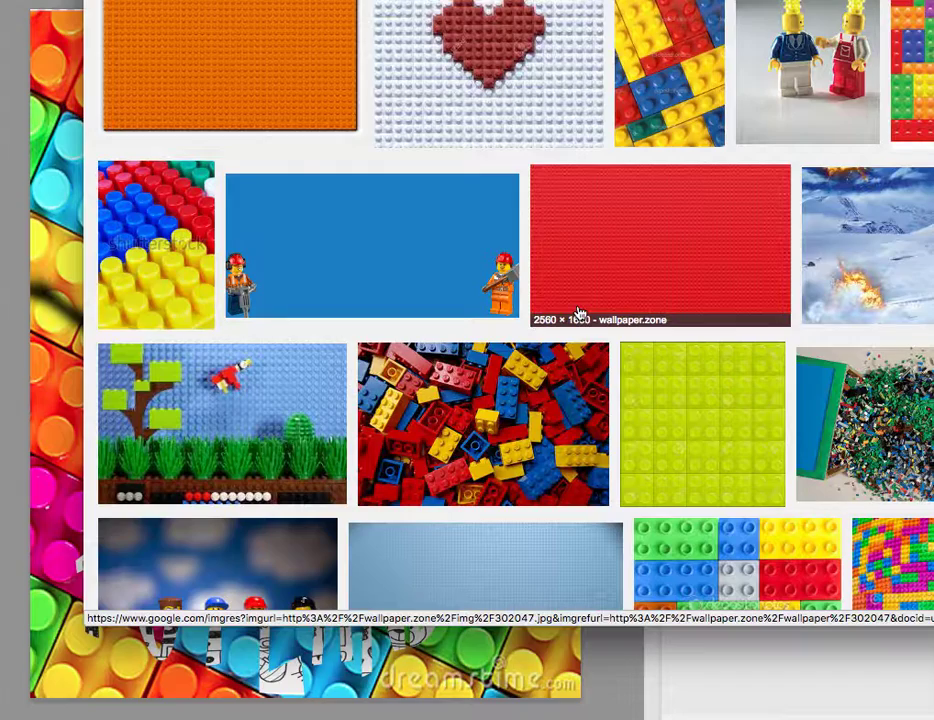
pyautogui.scroll(20, 578, 313)
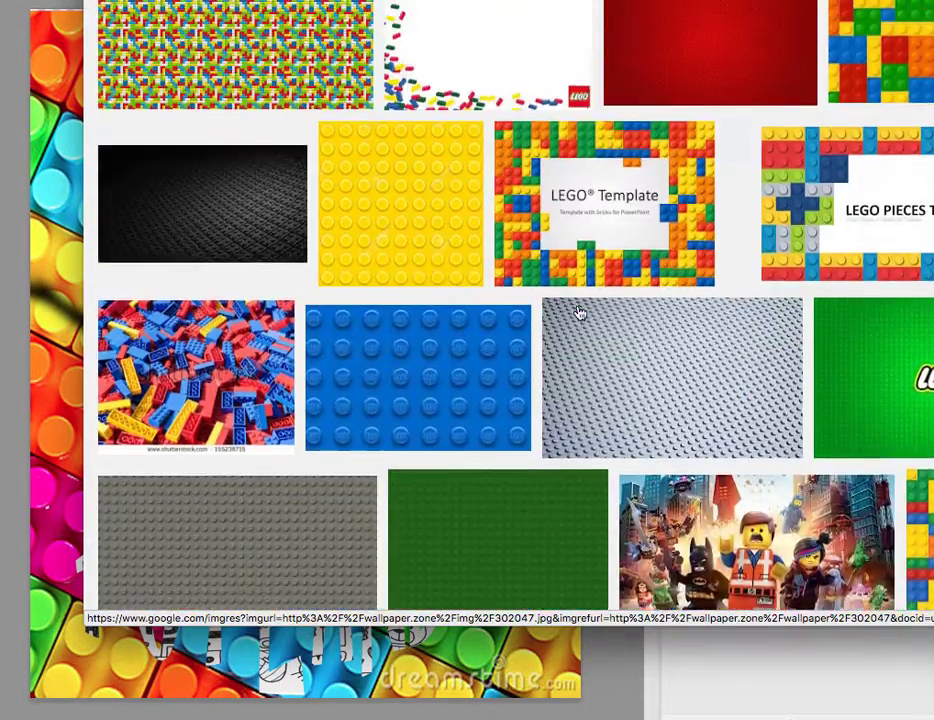
pyautogui.scroll(-1, 578, 313)
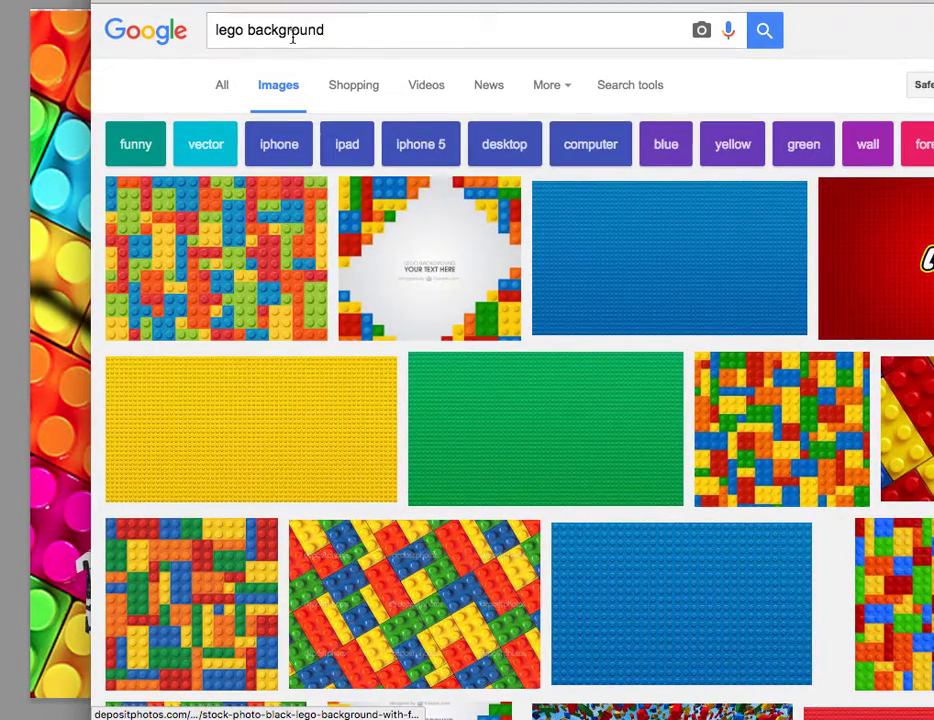
# Step: Scroll further down the results and preview the blue, red and yellow bricks image
pyautogui.scroll(-5, 588, 184)
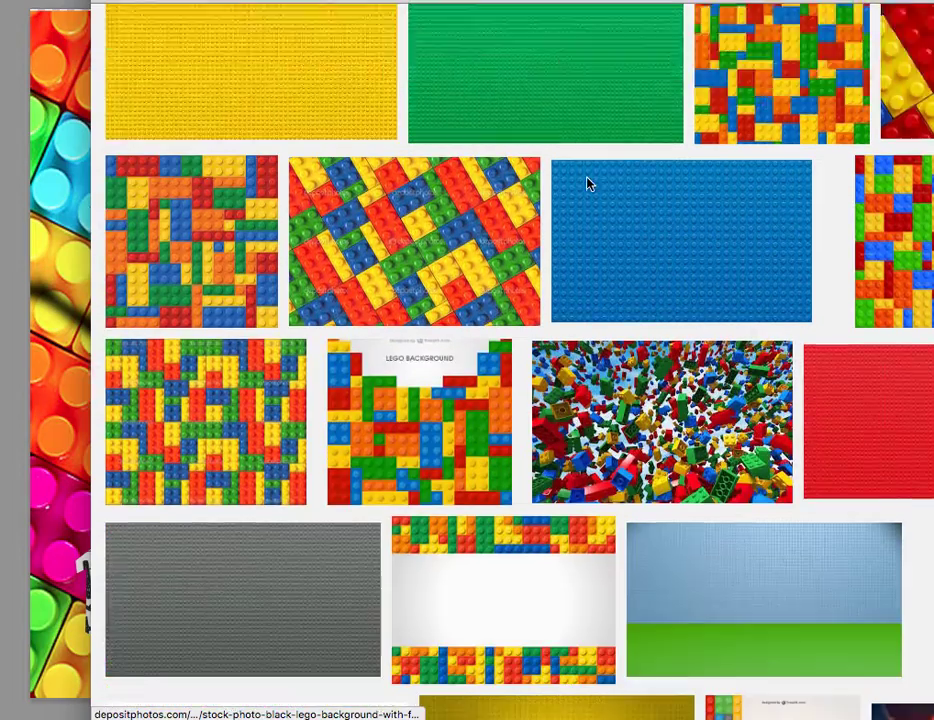
pyautogui.scroll(-7, 588, 184)
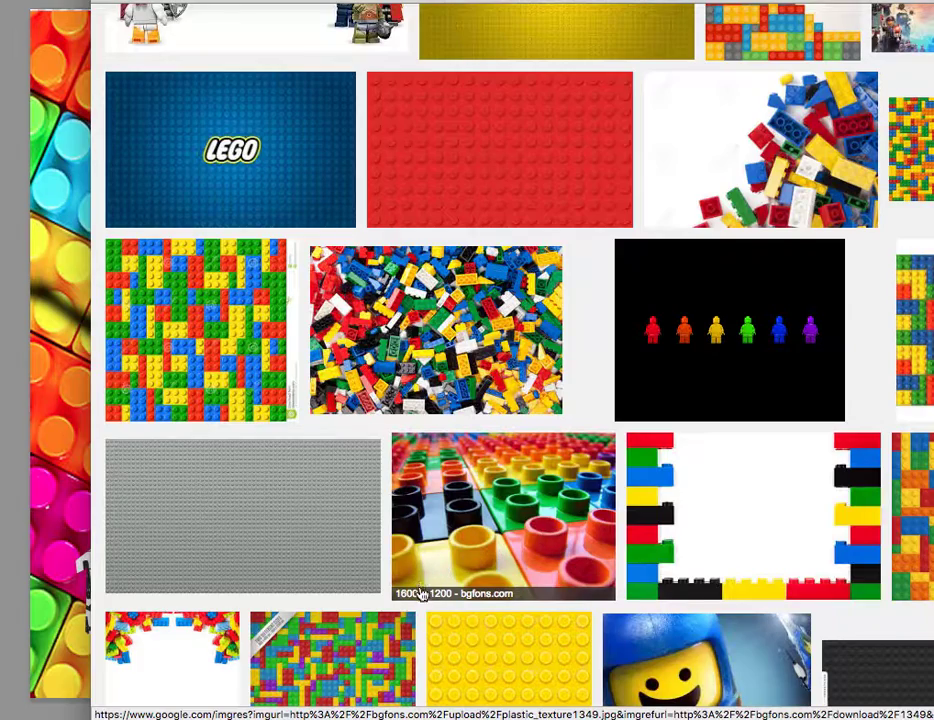
pyautogui.scroll(-6, 558, 505)
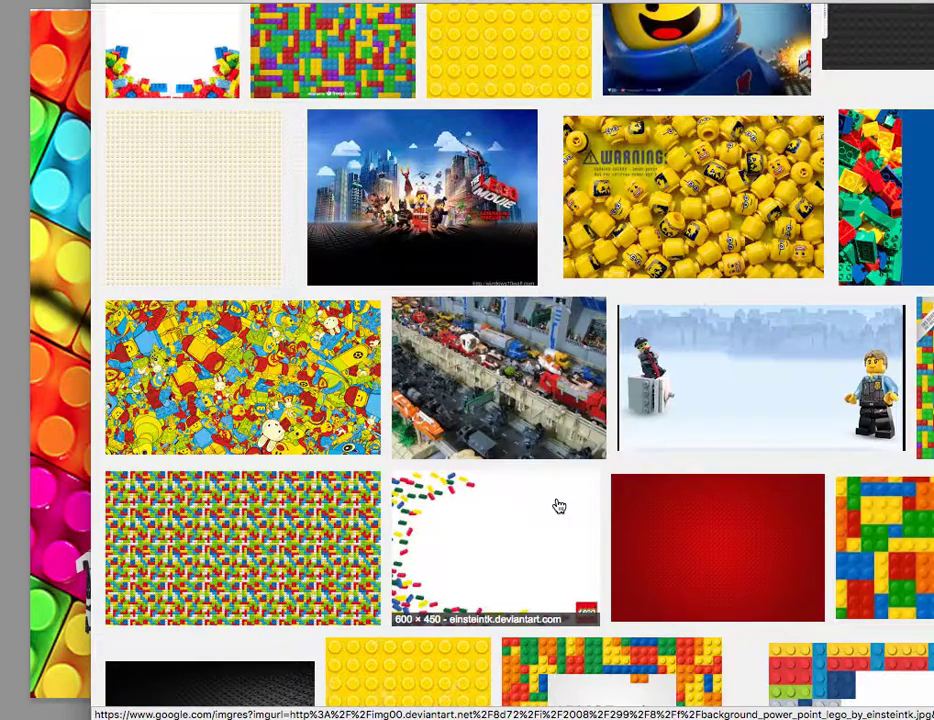
pyautogui.scroll(-5, 558, 505)
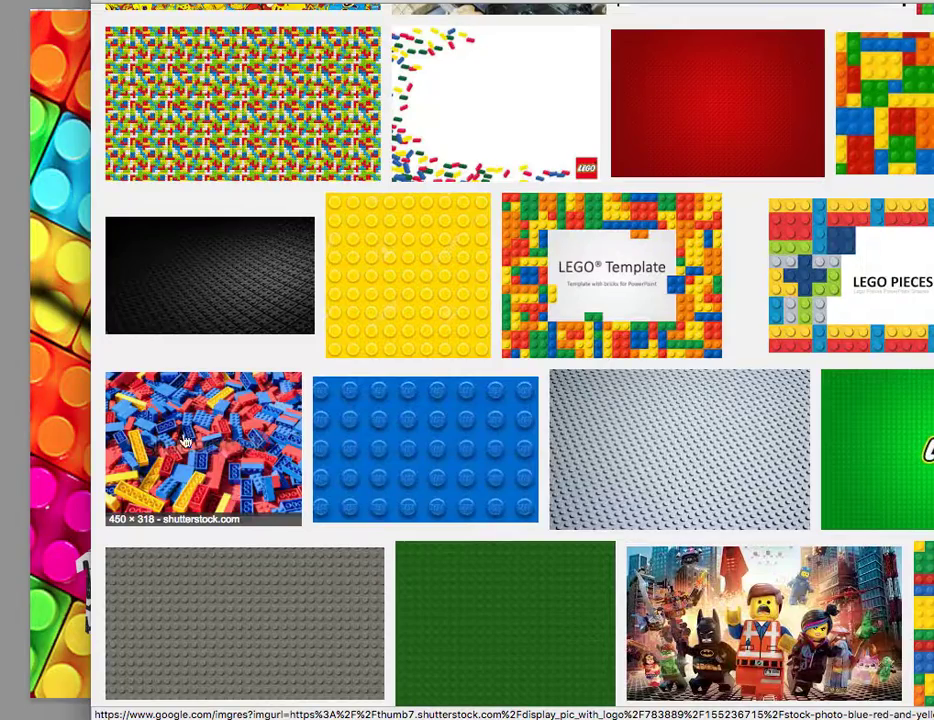
pyautogui.click(249, 458)
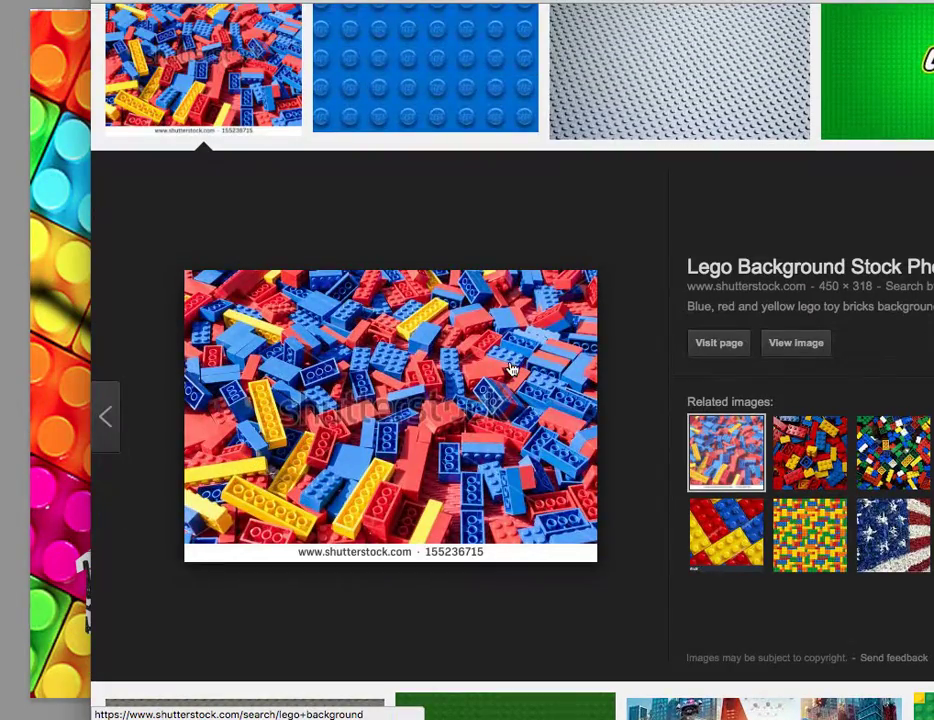
pyautogui.scroll(-5, 545, 531)
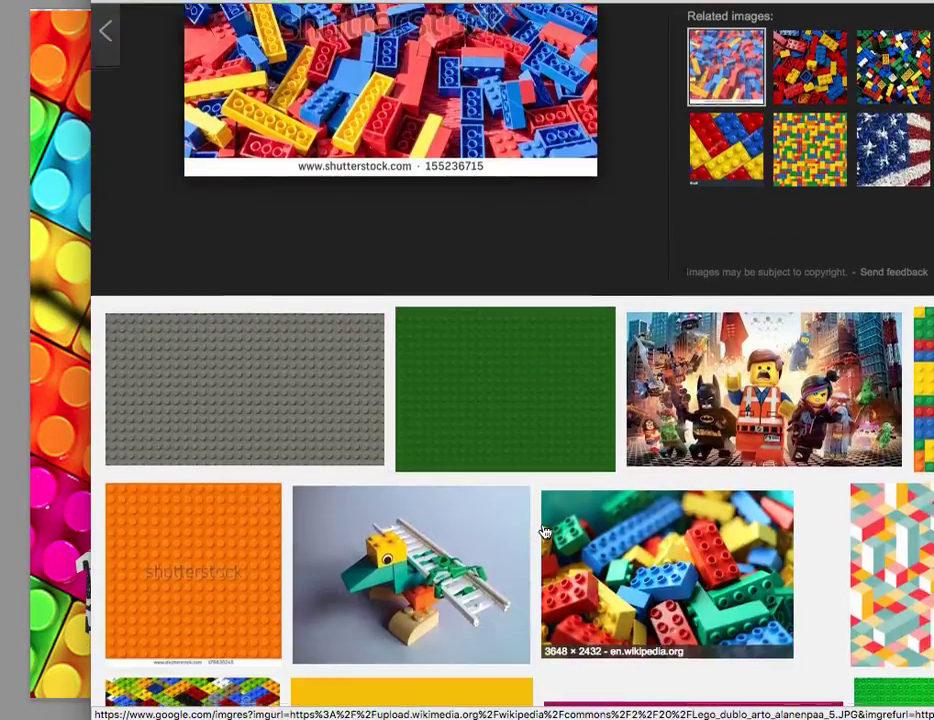
pyautogui.scroll(-3, 545, 531)
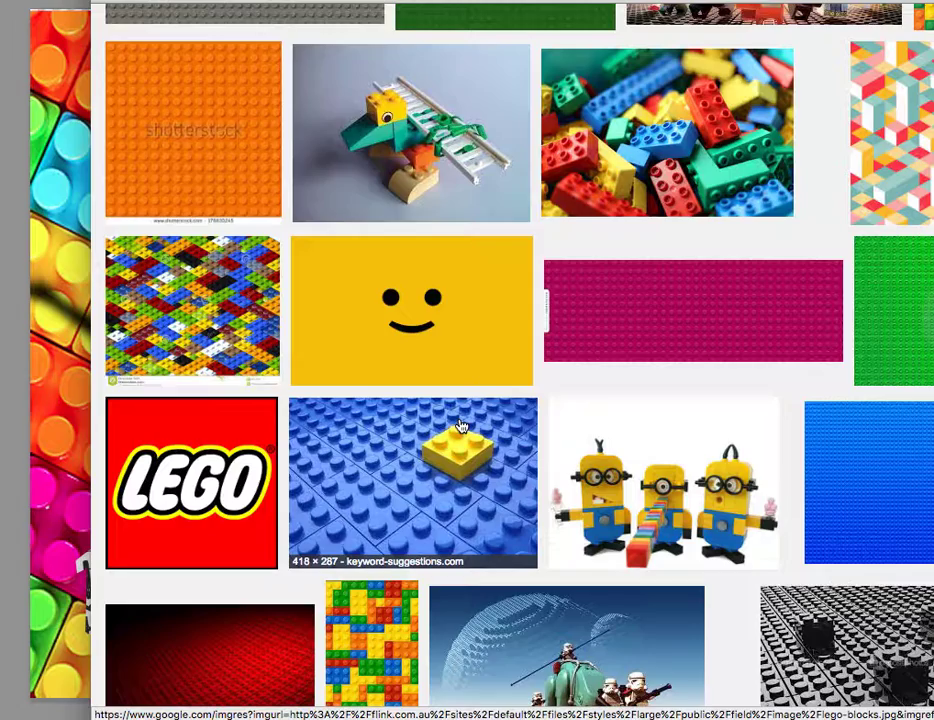
# Step: Browse more Lego results, then return to the Photoshop poster
pyautogui.scroll(-5, 459, 427)
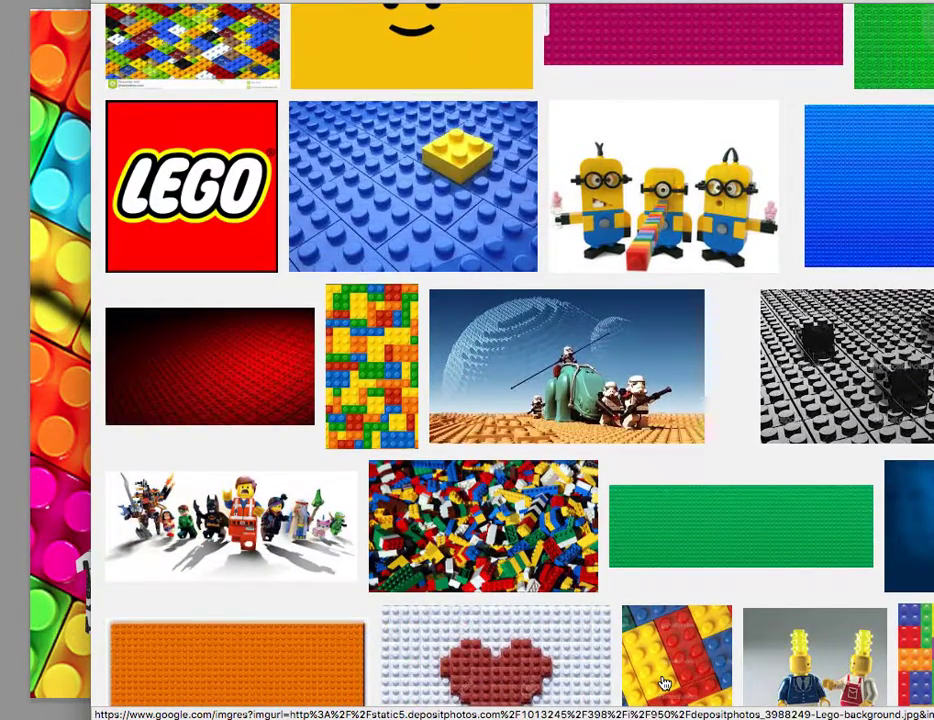
pyautogui.scroll(-4, 663, 678)
pyautogui.scroll(-1, 663, 683)
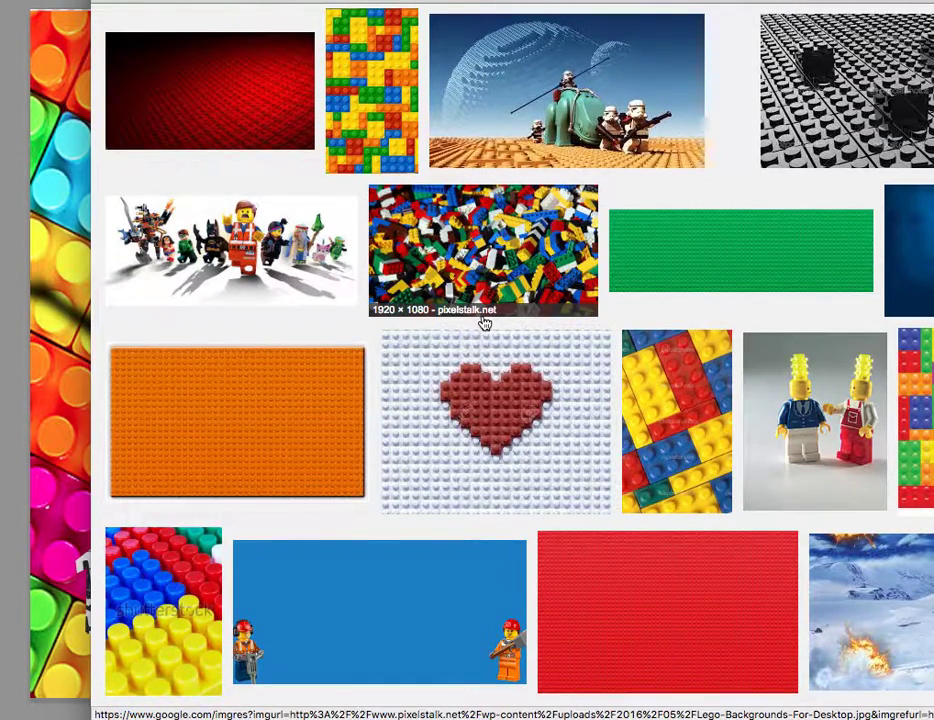
pyautogui.click(46, 221)
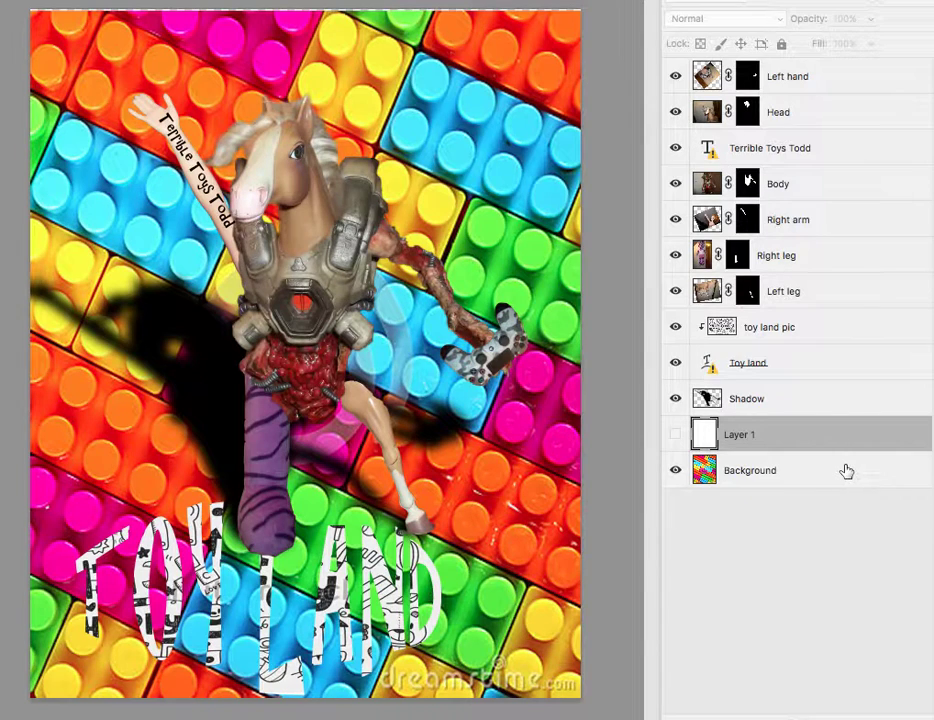
# Step: Add a Levels adjustment above the Background, raising the black input level to darken it
pyautogui.click(744, 472)
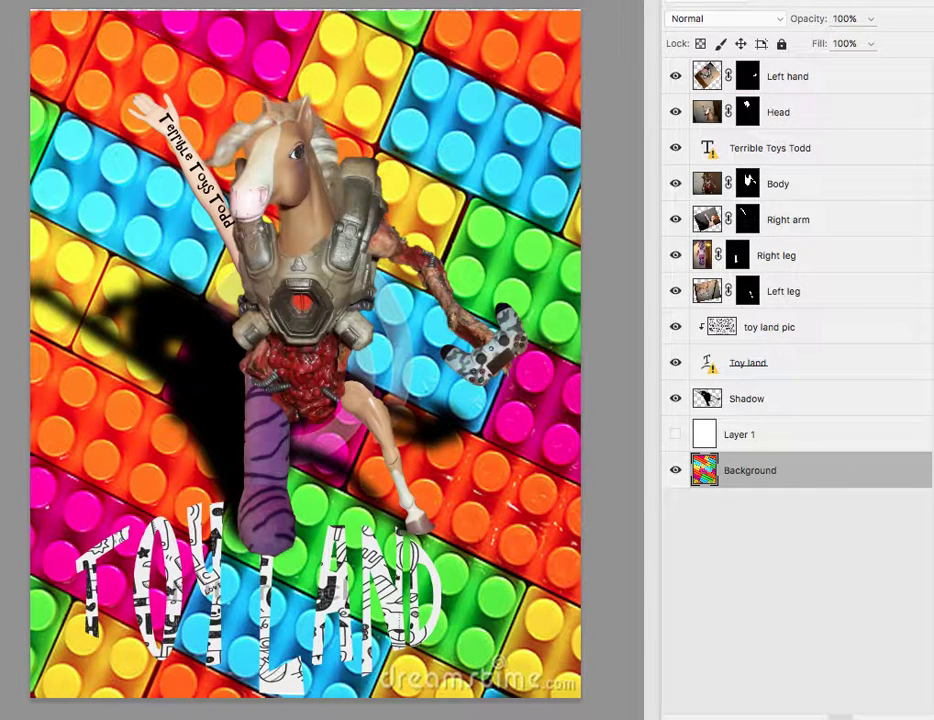
pyautogui.click(911, 567)
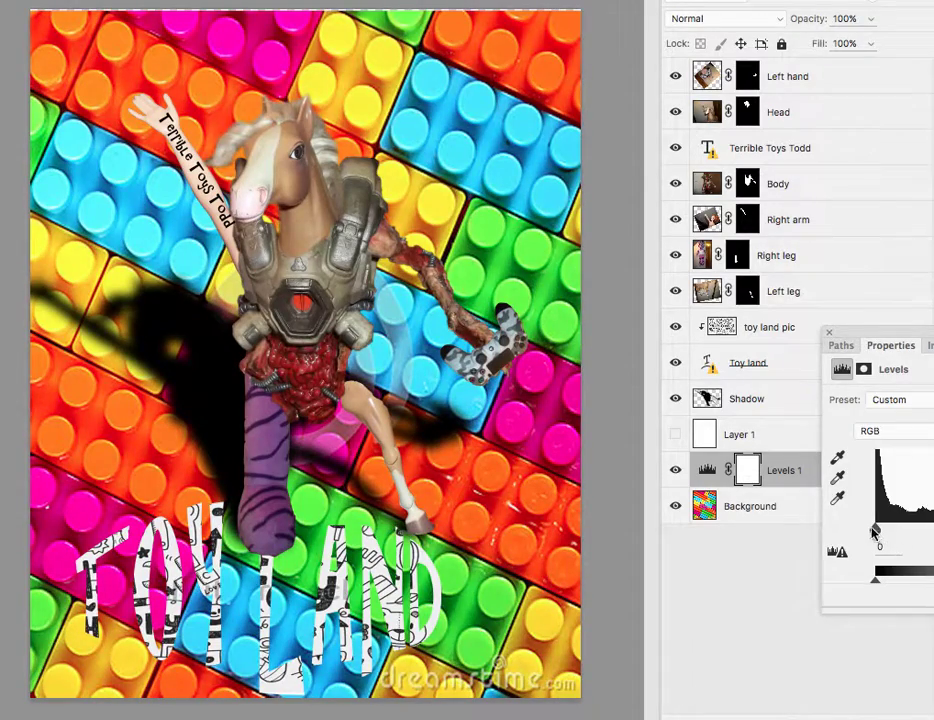
pyautogui.moveTo(880, 531); pyautogui.dragTo(932, 530)
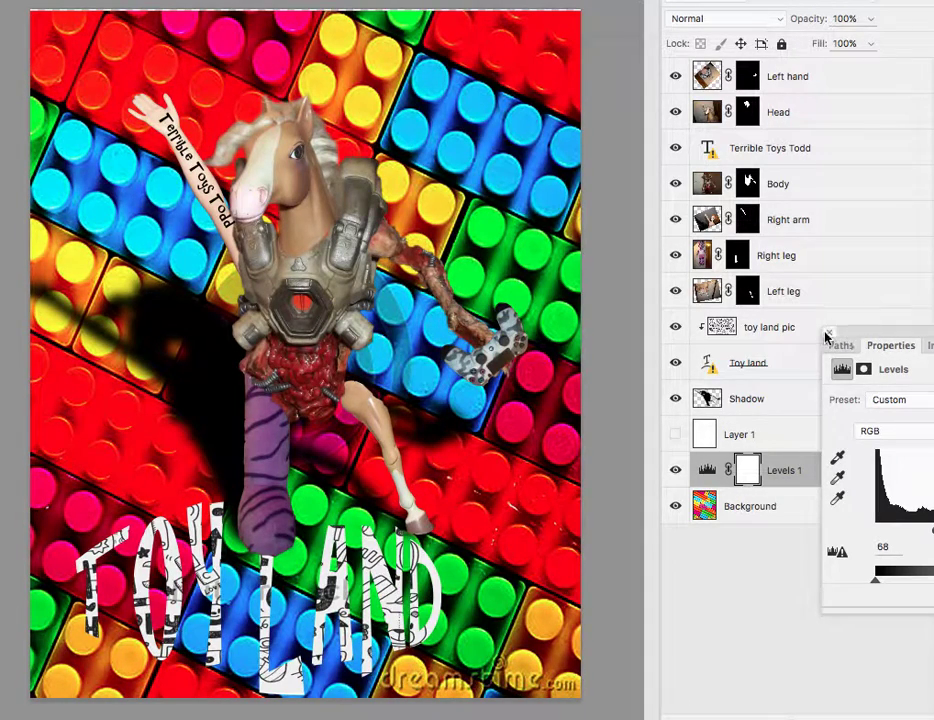
pyautogui.click(828, 332)
# Step: Hide Levels 1 and reselect the Background layer for a different adjustment
pyautogui.click(676, 471)
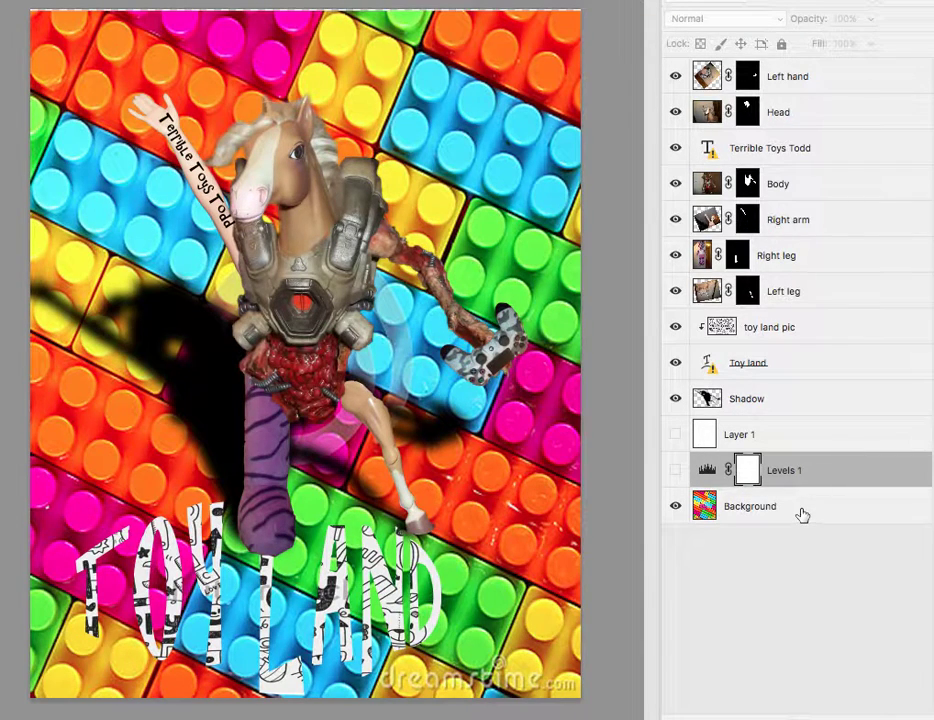
pyautogui.click(802, 516)
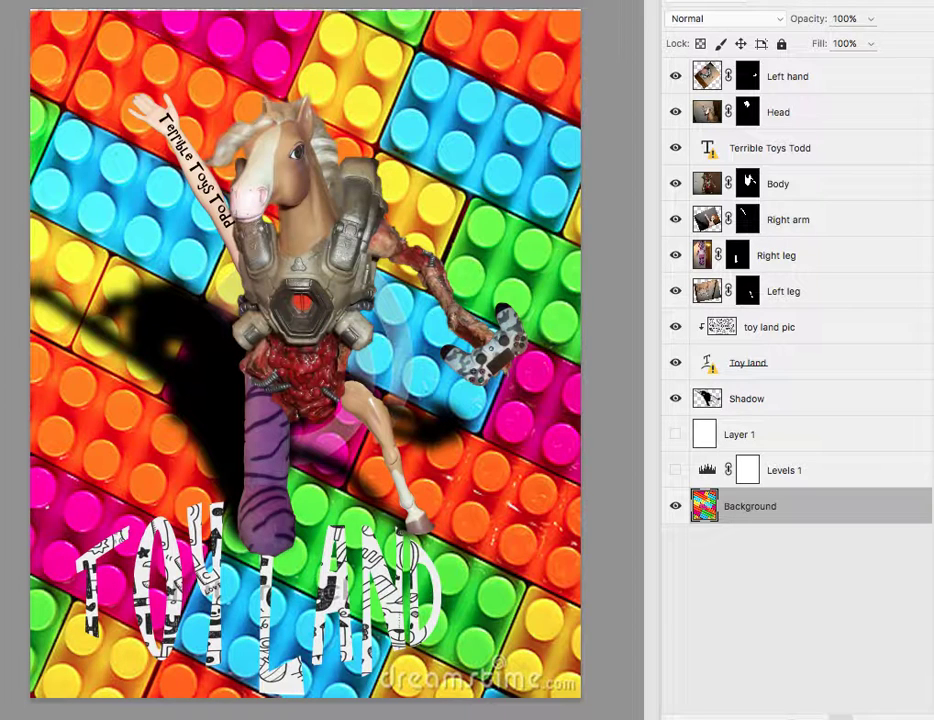
pyautogui.click(832, 716)
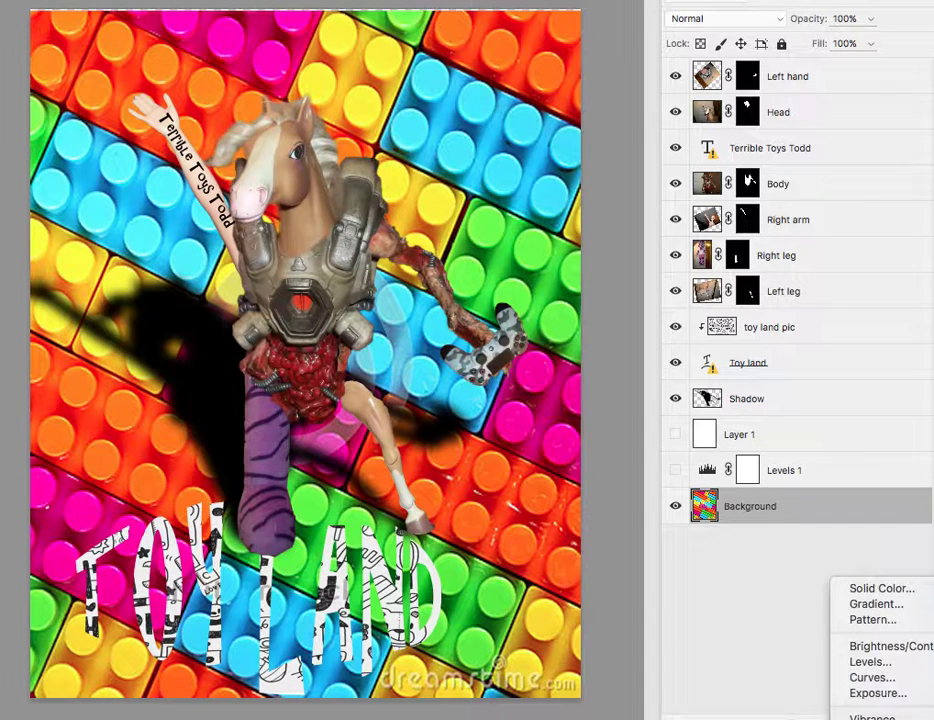
# Step: Add a Hue/Saturation adjustment with Saturation -33 and Lightness -55, leaving Hue at zero
pyautogui.click(870, 719)
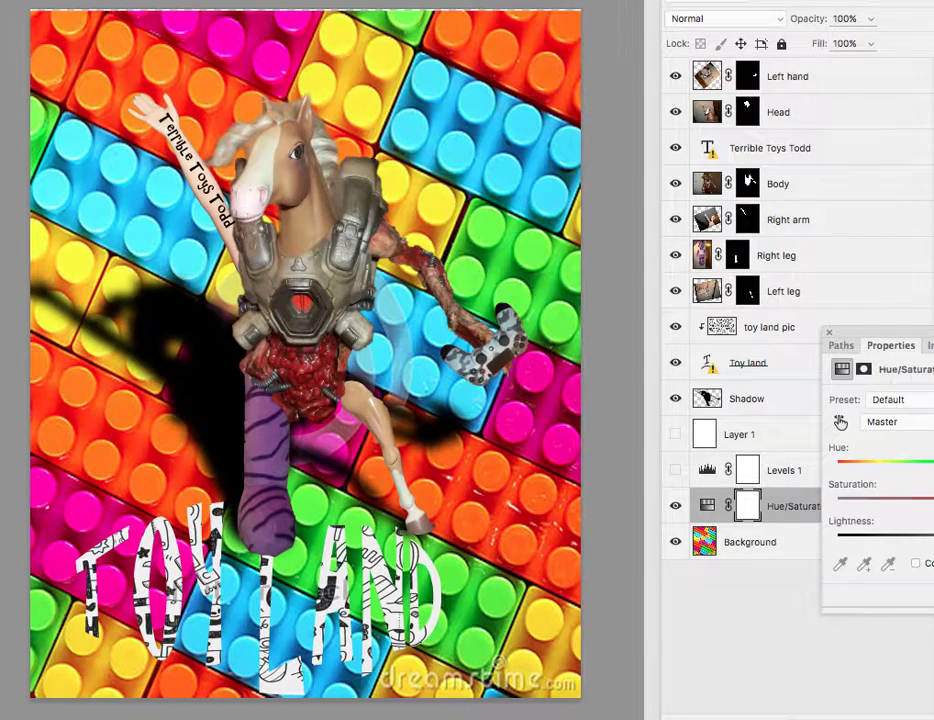
pyautogui.moveTo(900, 332); pyautogui.dragTo(658, 127)
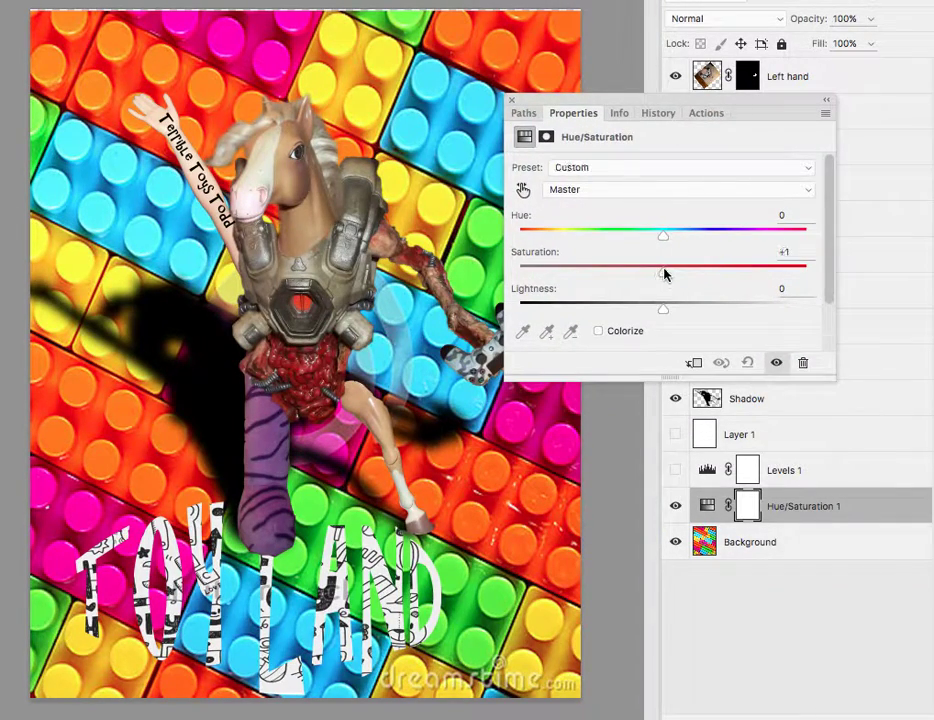
pyautogui.moveTo(665, 274); pyautogui.dragTo(617, 274)
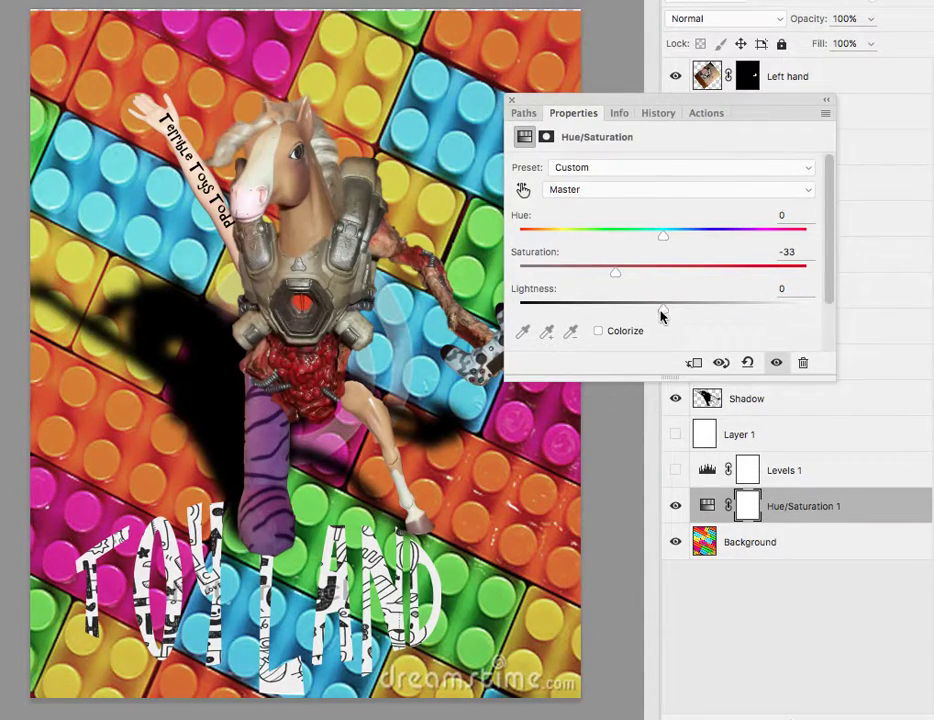
pyautogui.moveTo(660, 316); pyautogui.dragTo(577, 313)
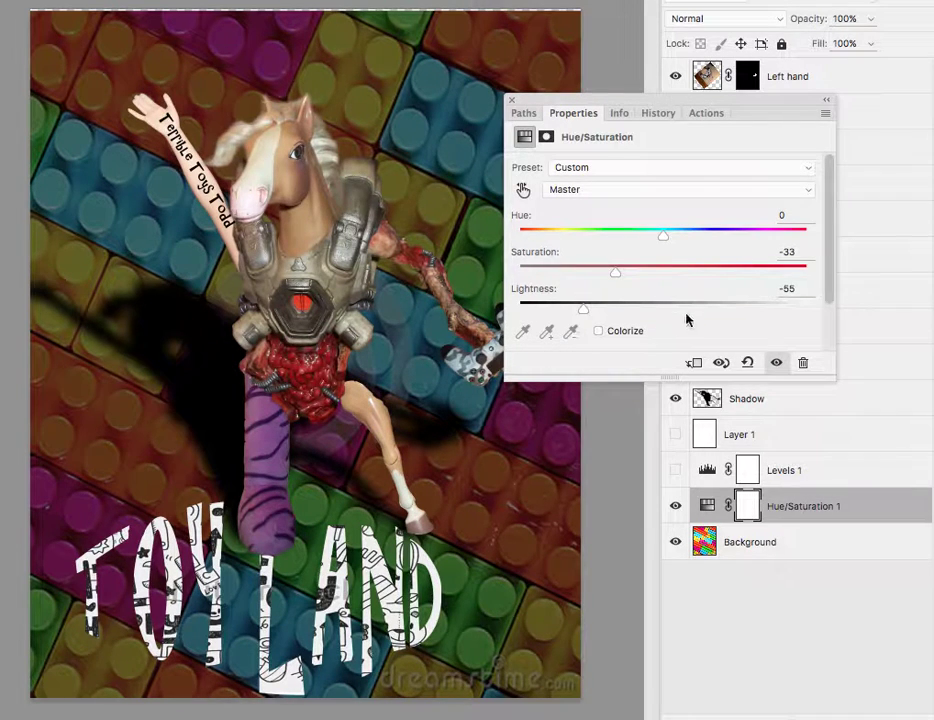
pyautogui.moveTo(664, 237)
pyautogui.mouseDown()
pyautogui.moveTo(615, 238)
pyautogui.moveTo(694, 238)
pyautogui.moveTo(660, 240)
pyautogui.mouseUp()
pyautogui.click(511, 100)
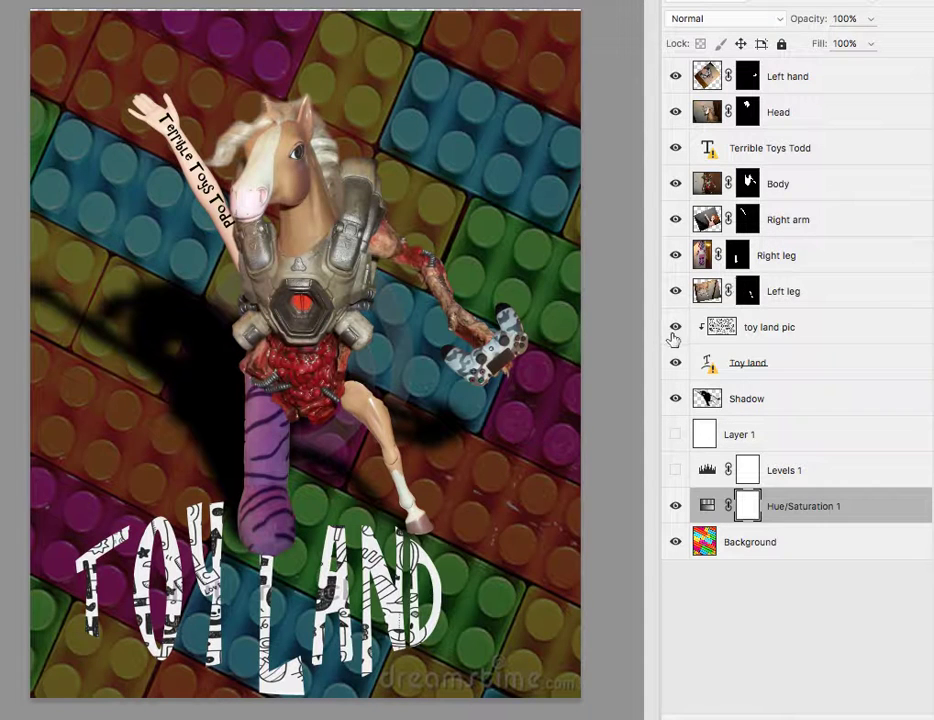
# Step: Hide the 'toy land pic' pattern fill and 'Toy land' text layers, then inspect the result
pyautogui.click(675, 328)
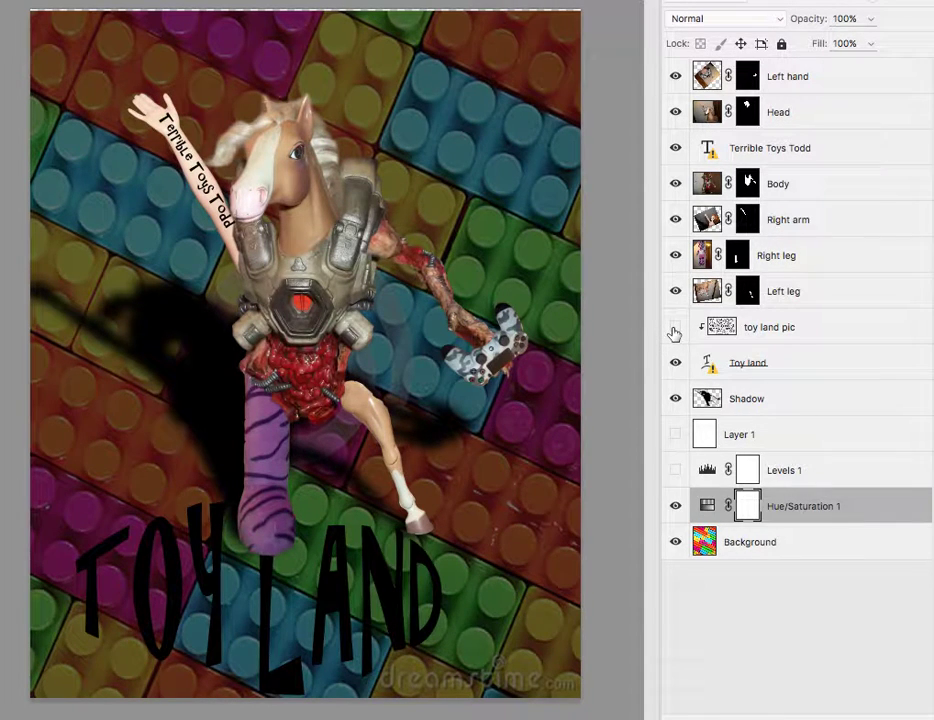
pyautogui.click(675, 363)
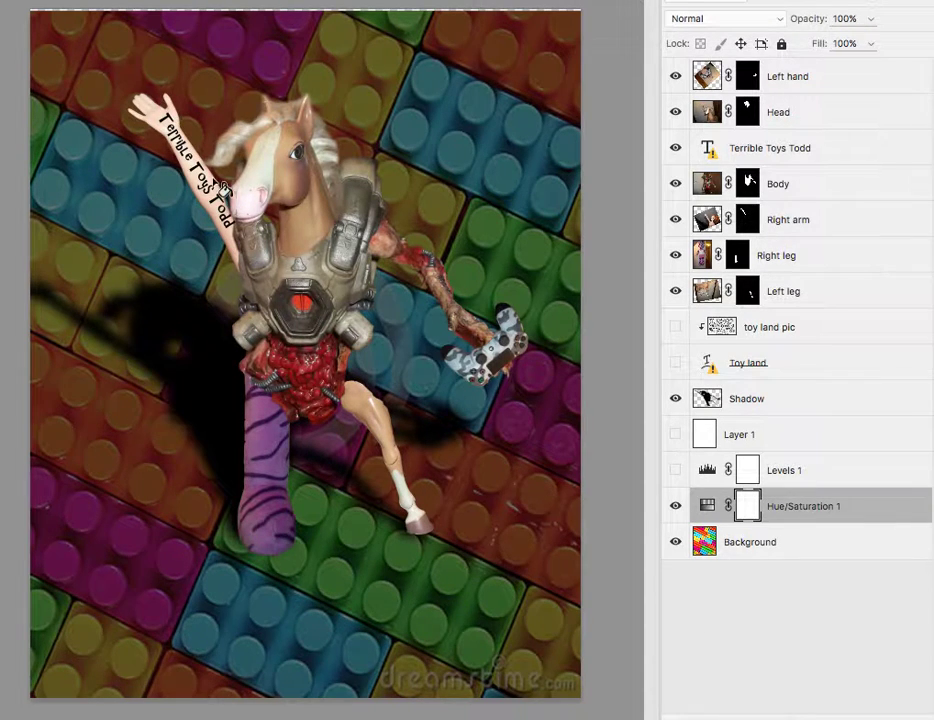
pyautogui.scroll(5, 222, 190)
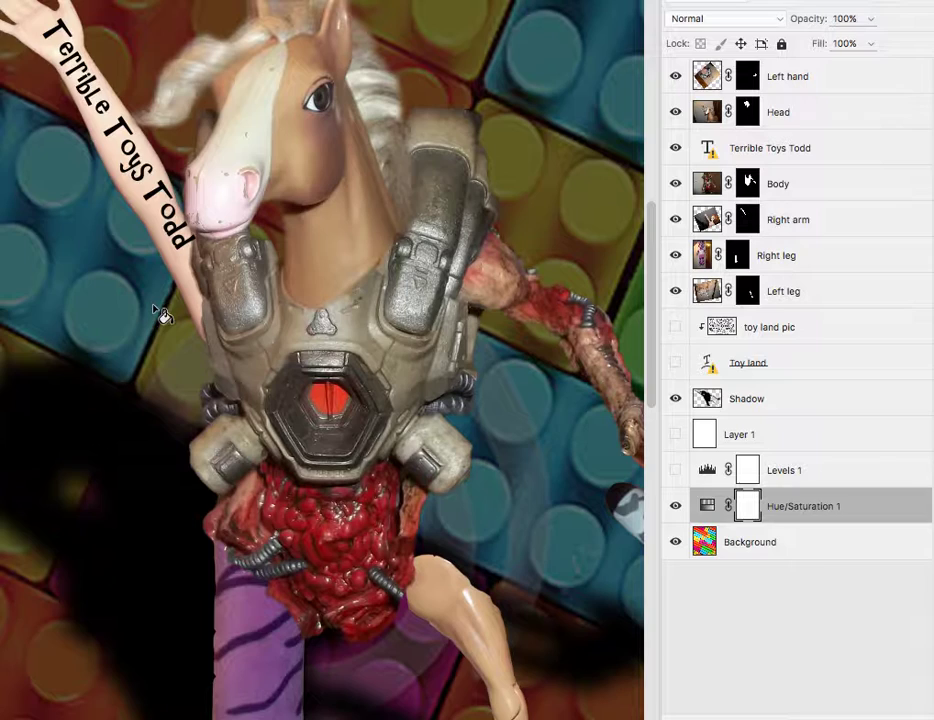
pyautogui.scroll(-3, 154, 308)
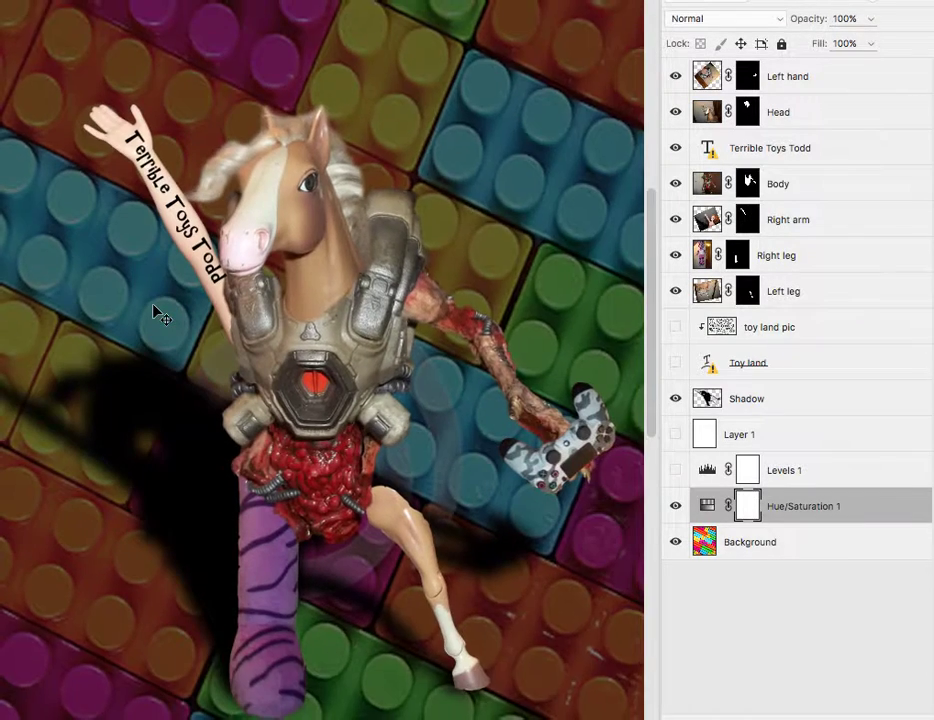
pyautogui.scroll(-2, 154, 309)
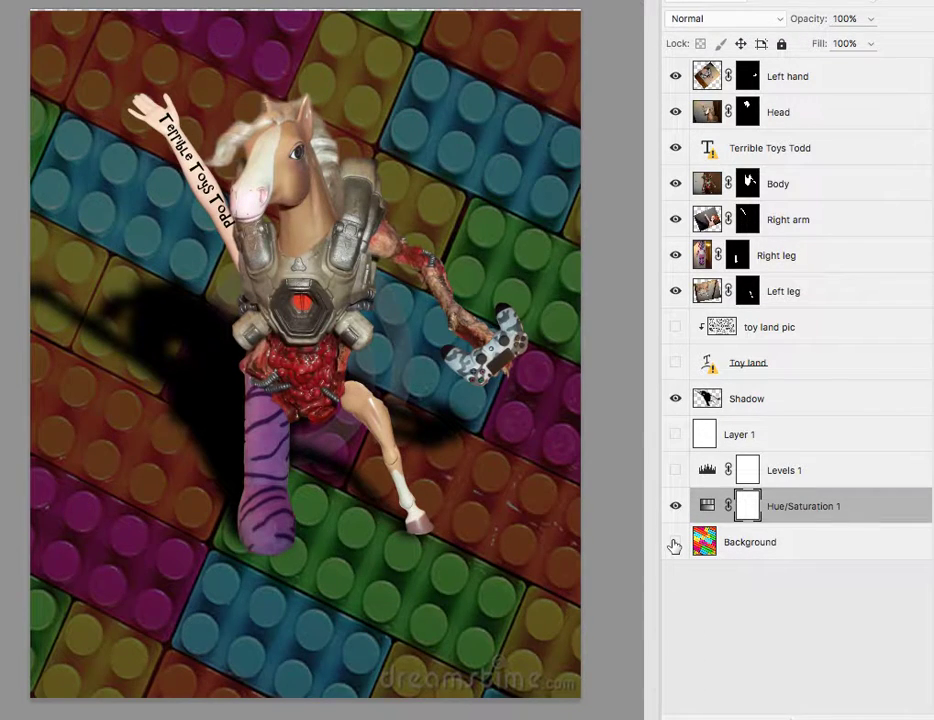
# Step: Swap the Lego Background for white Layer 1, move Terrible Toys Todd to top, select Left hand–Left leg
pyautogui.click(675, 543)
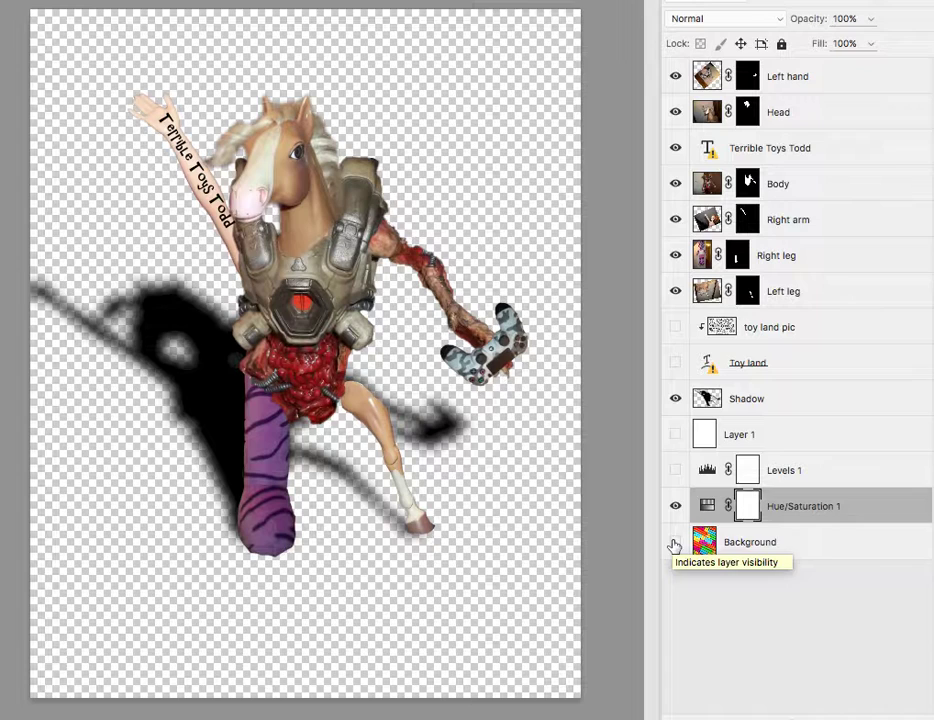
pyautogui.click(675, 434)
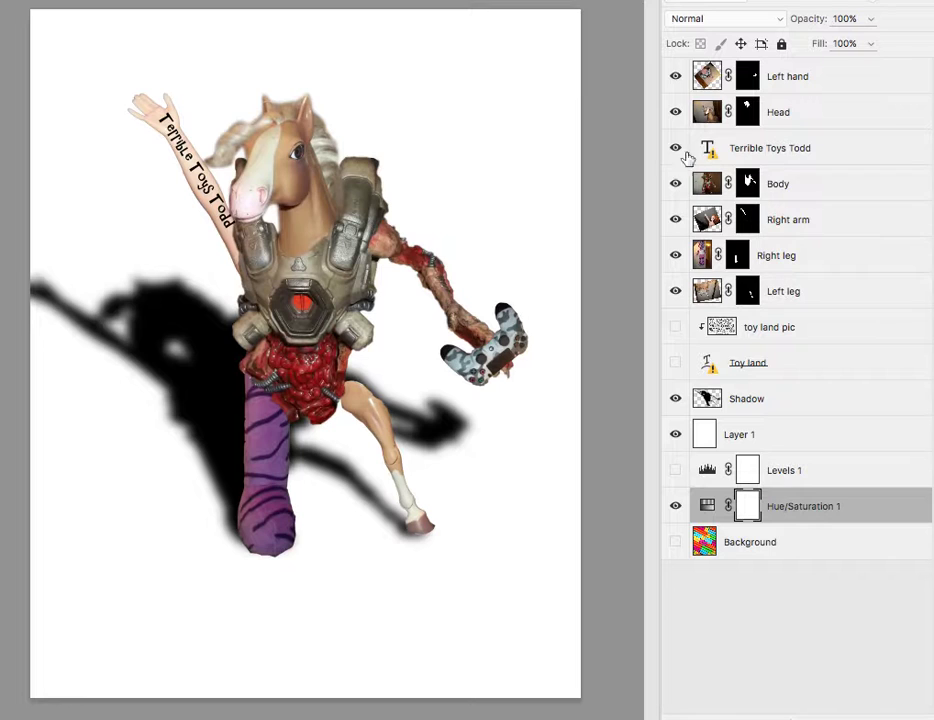
pyautogui.moveTo(728, 143); pyautogui.dragTo(766, 68)
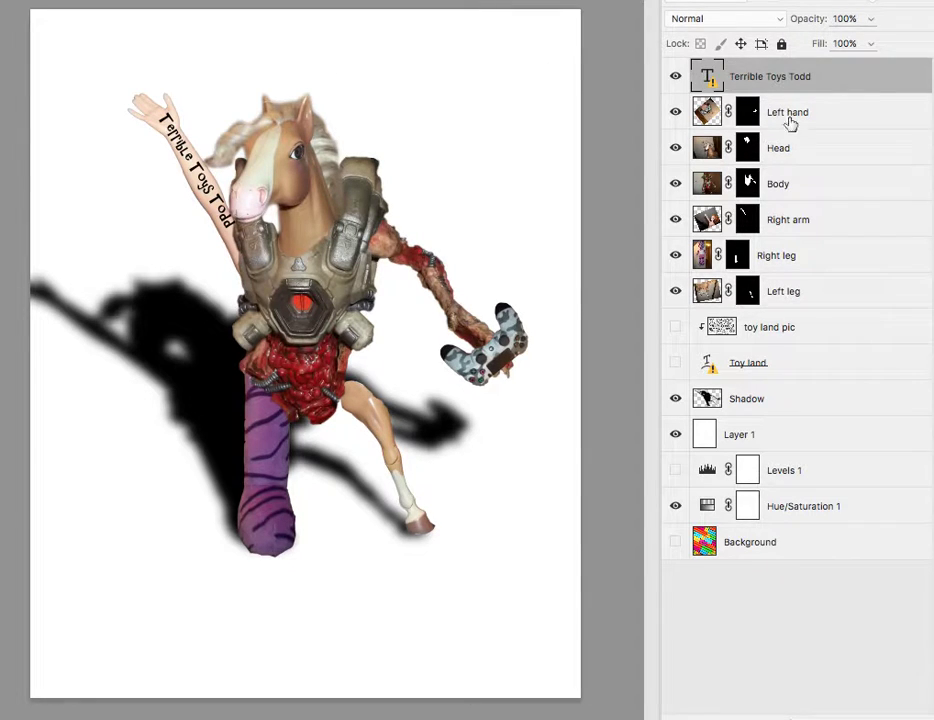
pyautogui.click(800, 110)
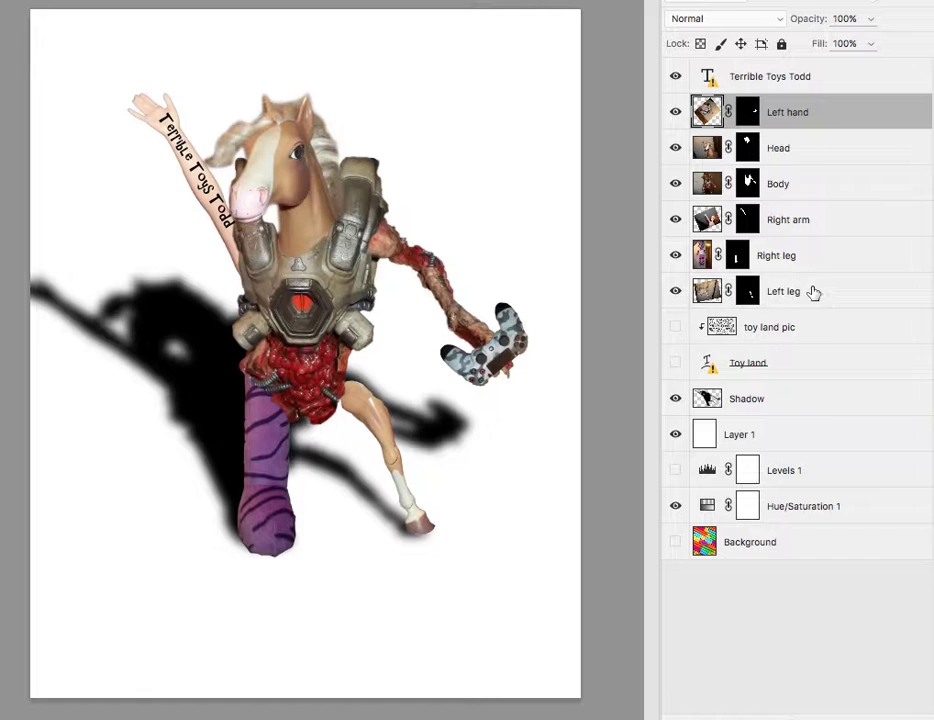
pyautogui.keyDown('shift'); pyautogui.click(813, 292); pyautogui.keyUp('shift')
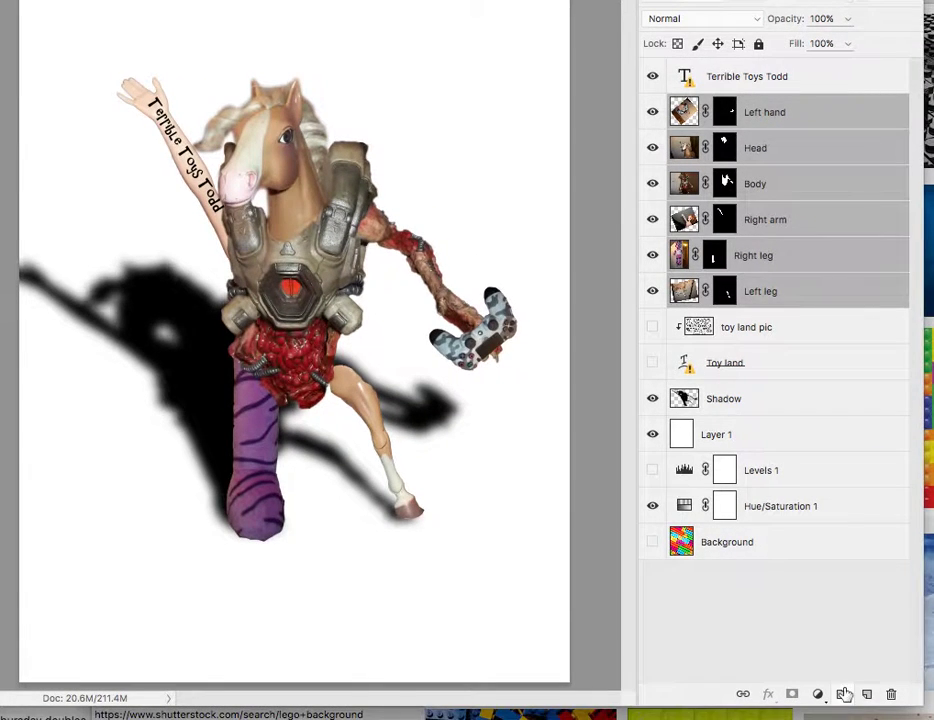
# Step: Group the six body-part layers into Group 1, enlarge it, and move it up-left
pyautogui.click(842, 694)
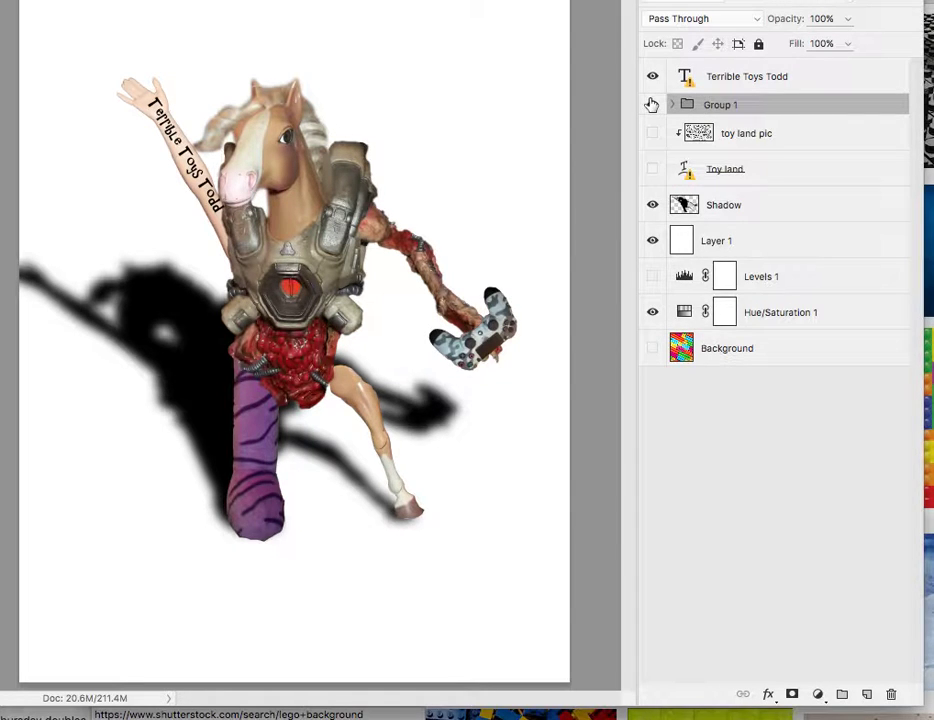
pyautogui.hotkey('ctrl', 't')
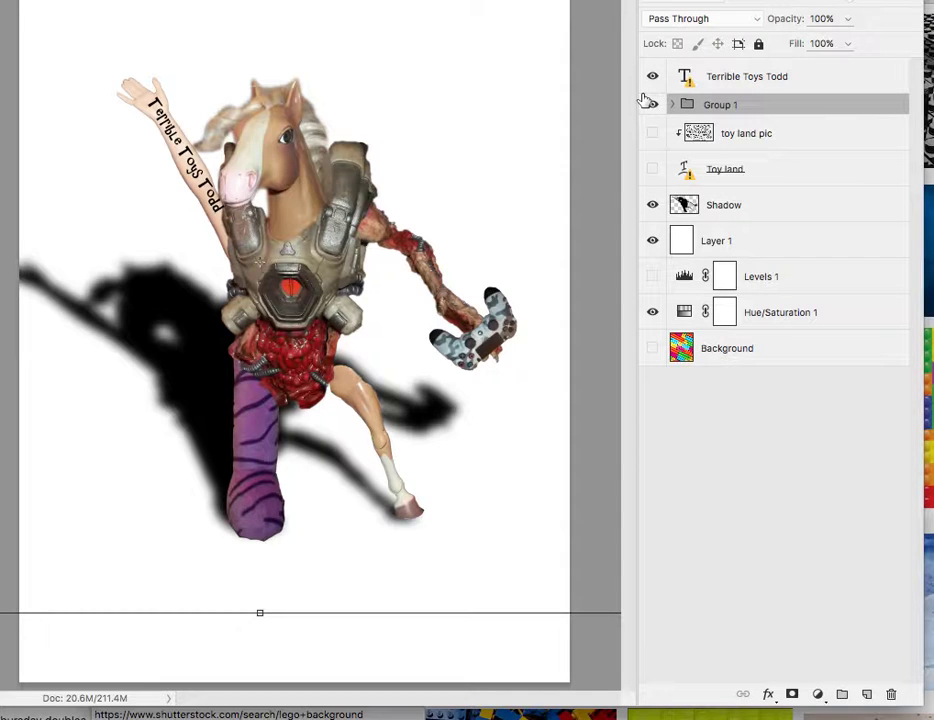
pyautogui.hotkey('ctrl', '-')
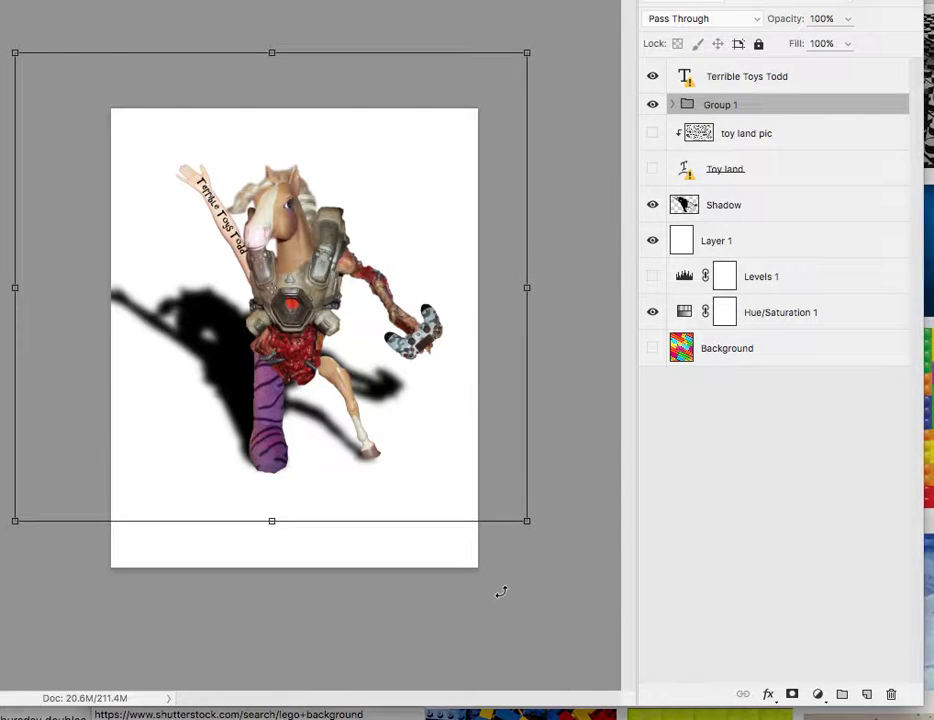
pyautogui.moveTo(529, 517); pyautogui.dragTo(729, 683)
pyautogui.press('Return')
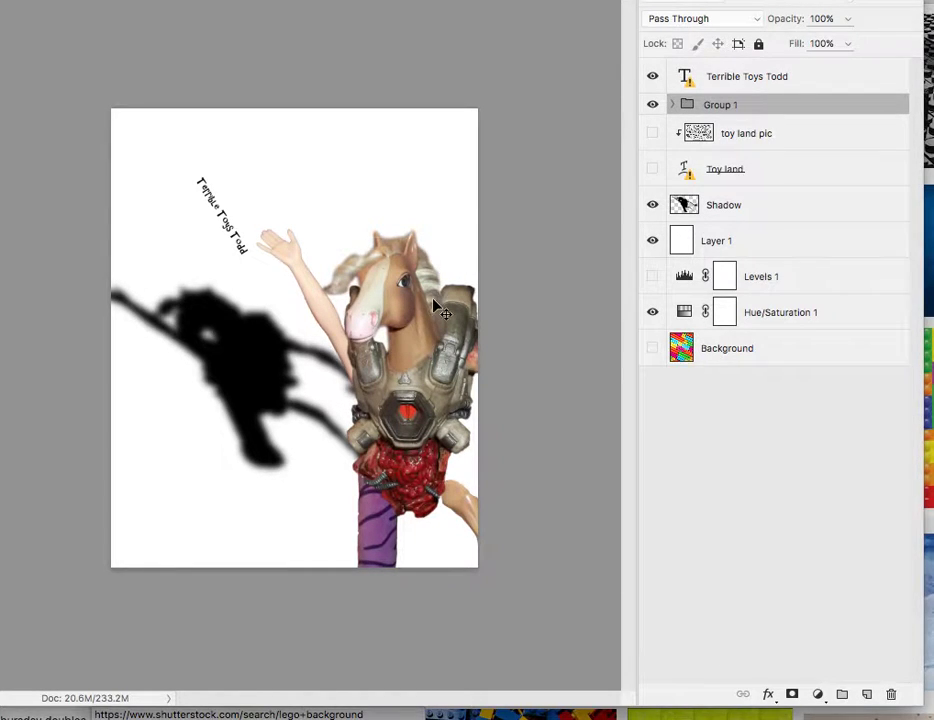
pyautogui.moveTo(366, 378); pyautogui.dragTo(260, 295)
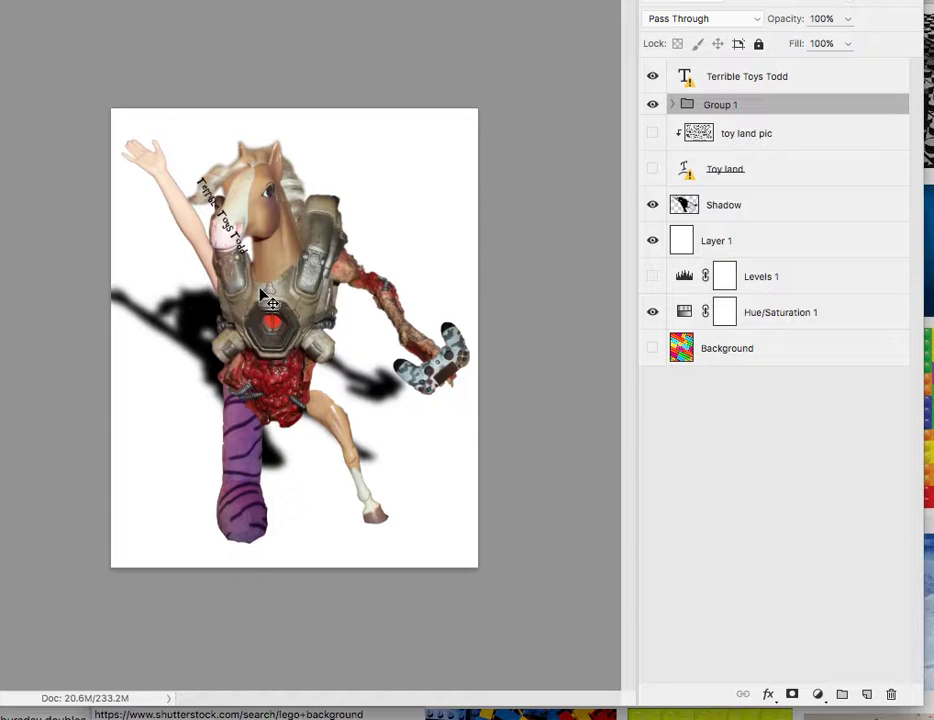
# Step: Scale Group 1 down smaller and move it down and to the right
pyautogui.hotkey('ctrl', 't')
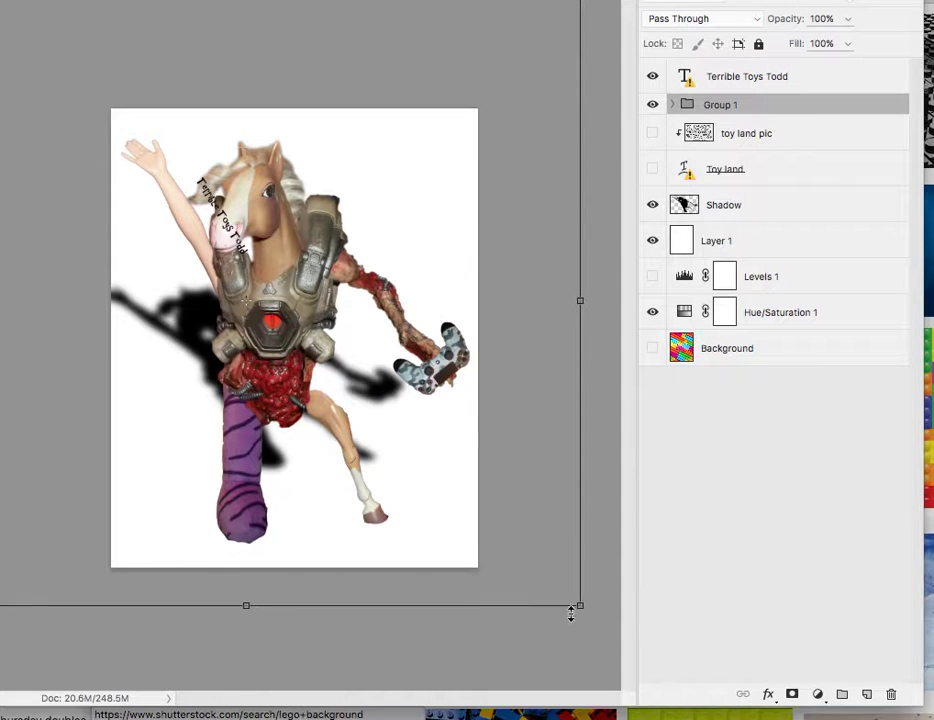
pyautogui.moveTo(576, 607); pyautogui.dragTo(504, 554)
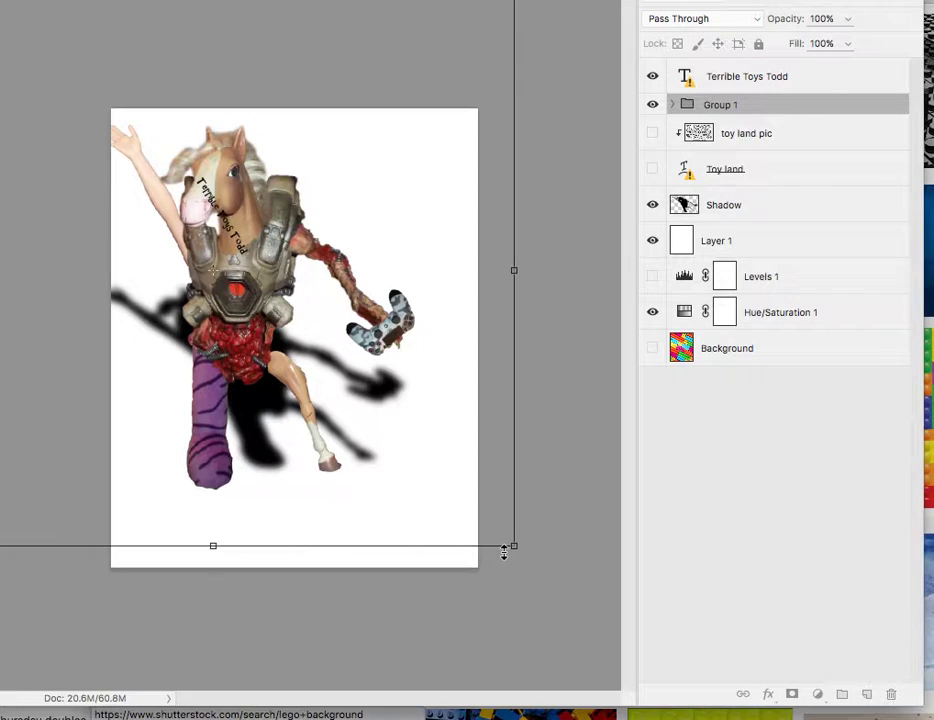
pyautogui.press('Return')
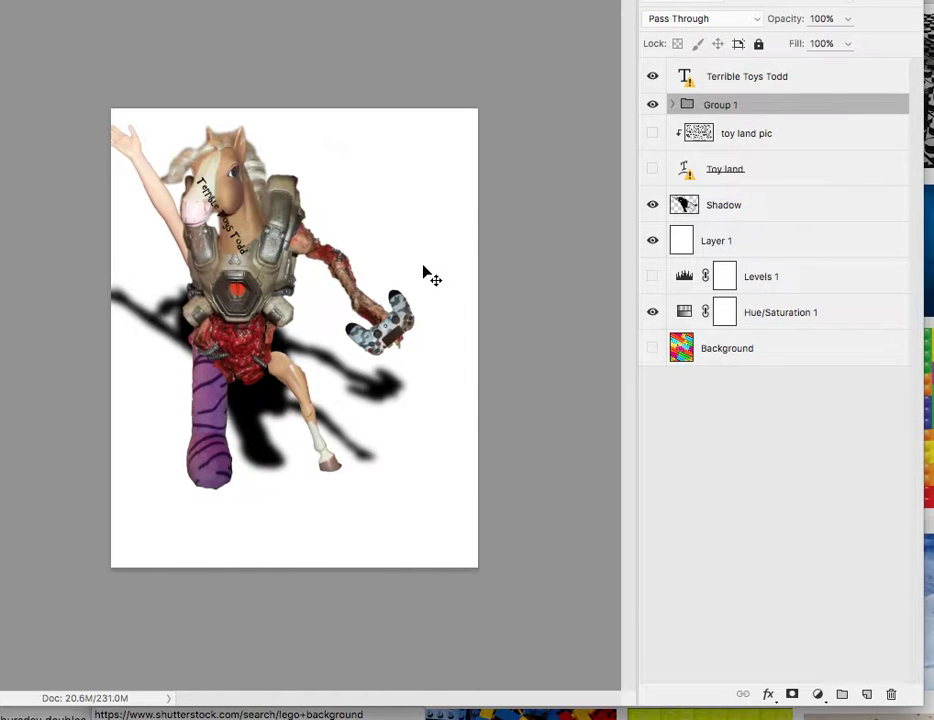
pyautogui.moveTo(258, 265); pyautogui.dragTo(283, 320)
# Step: Lower the Shadow layer, rotate Group 1 about 4.6°, and shift it right over the shadow
pyautogui.click(755, 203)
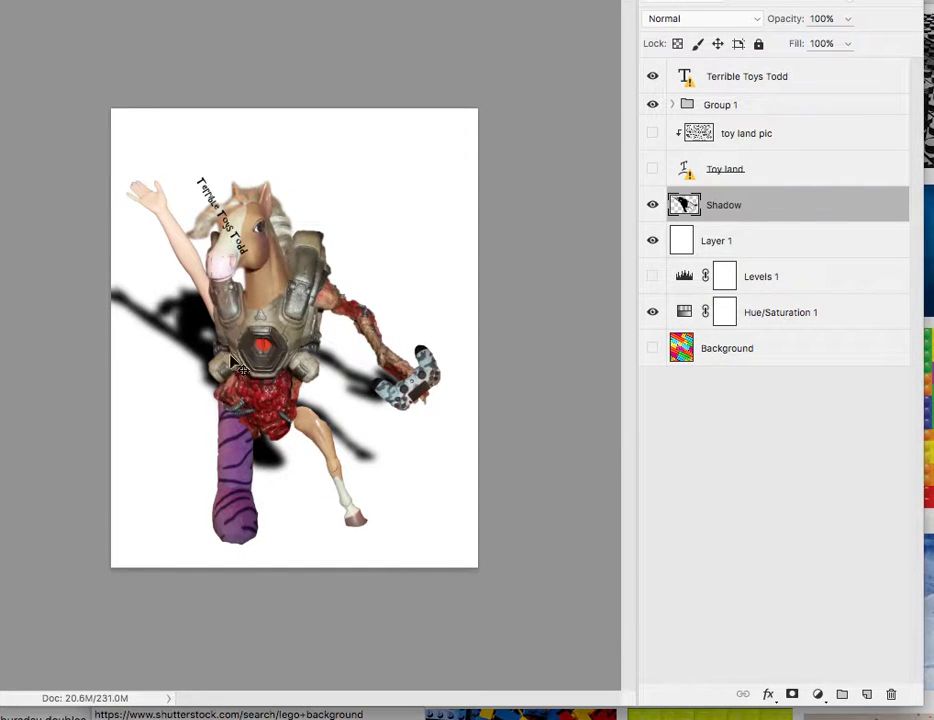
pyautogui.moveTo(139, 332); pyautogui.dragTo(176, 397)
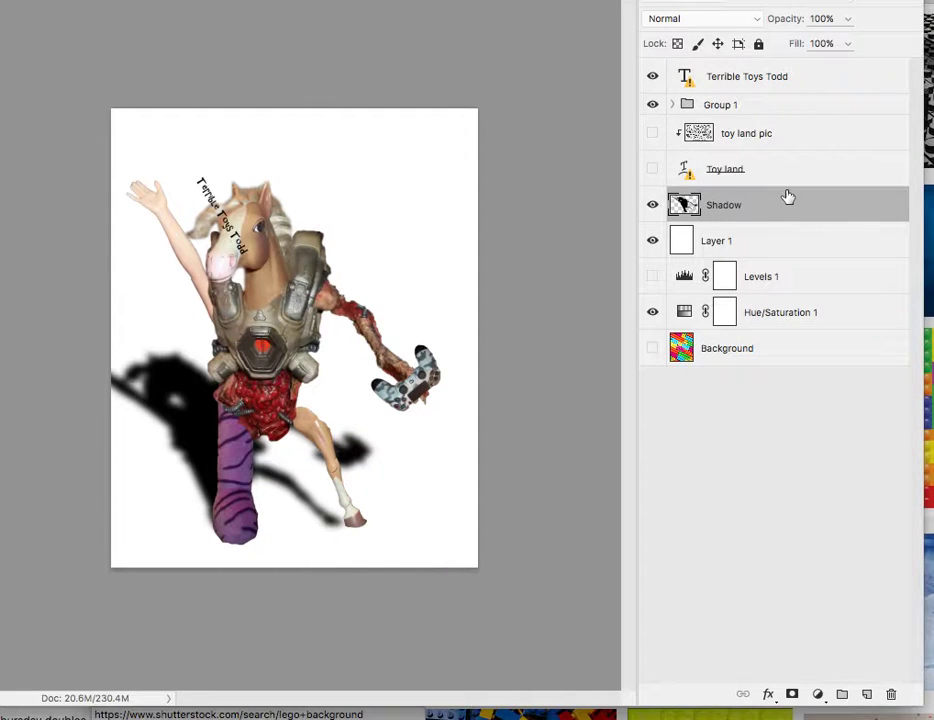
pyautogui.click(758, 105)
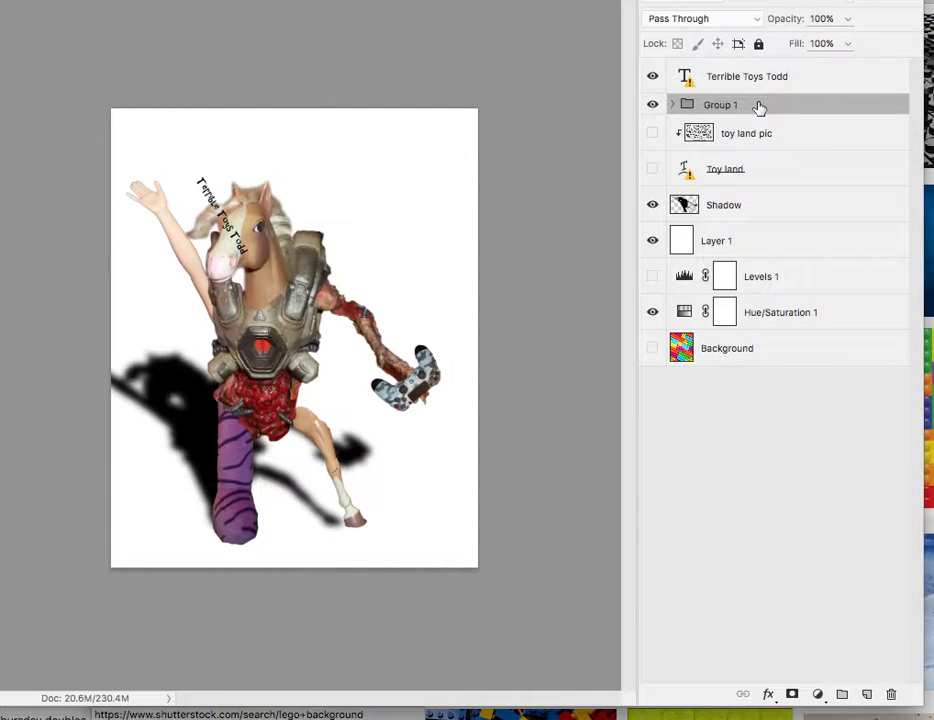
pyautogui.hotkey('ctrl', 't')
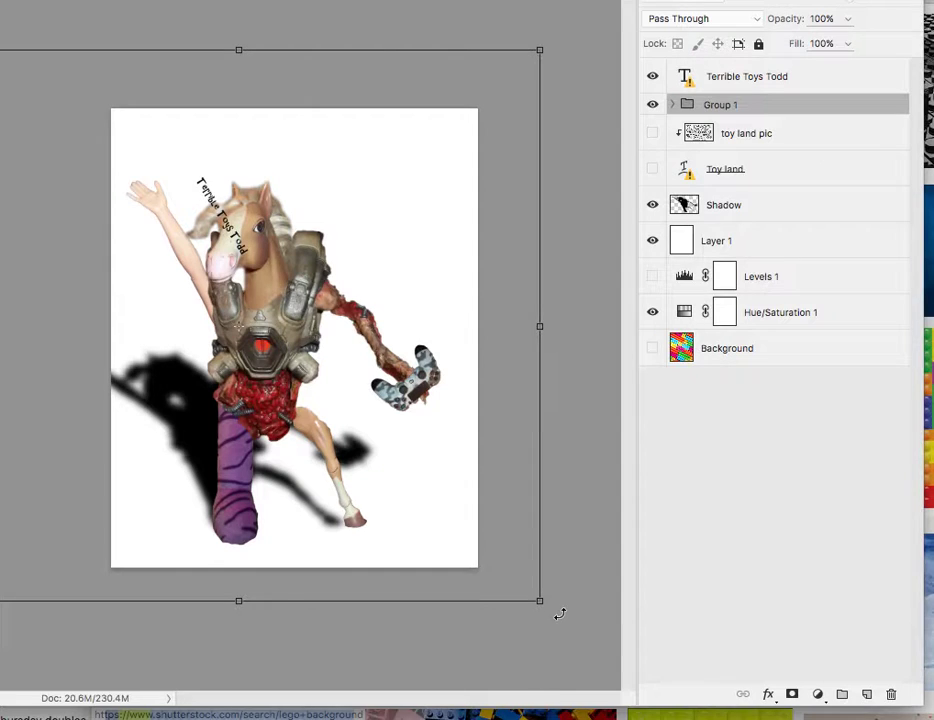
pyautogui.moveTo(559, 611); pyautogui.dragTo(454, 634)
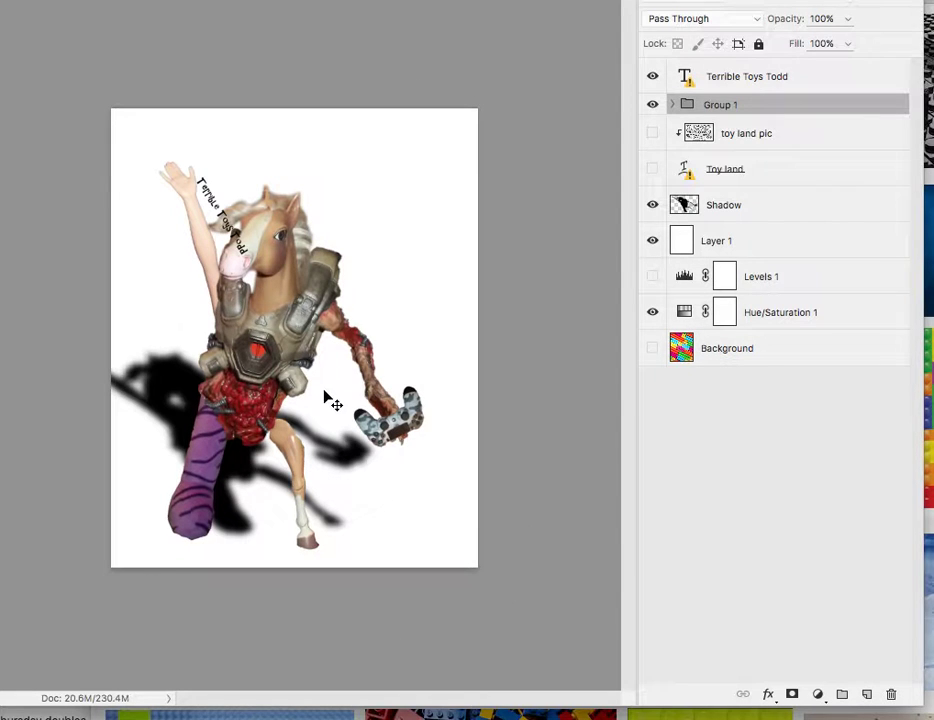
pyautogui.moveTo(282, 372); pyautogui.dragTo(326, 379)
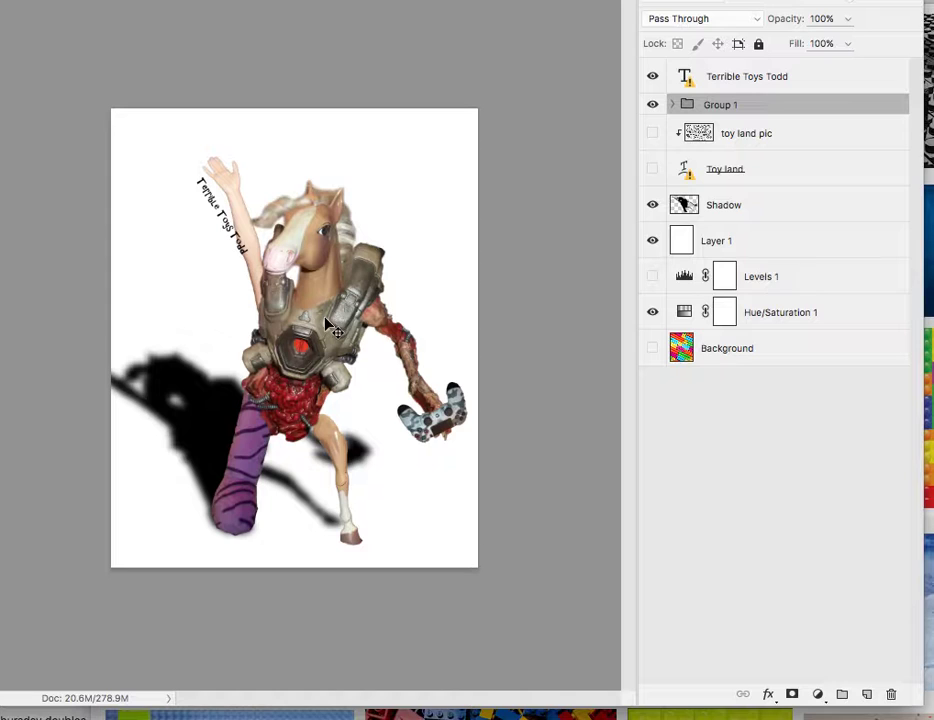
pyautogui.moveTo(326, 322)
pyautogui.mouseDown()
pyautogui.moveTo(355, 330)
pyautogui.moveTo(336, 327)
pyautogui.moveTo(328, 340)
pyautogui.moveTo(324, 330)
pyautogui.mouseUp()
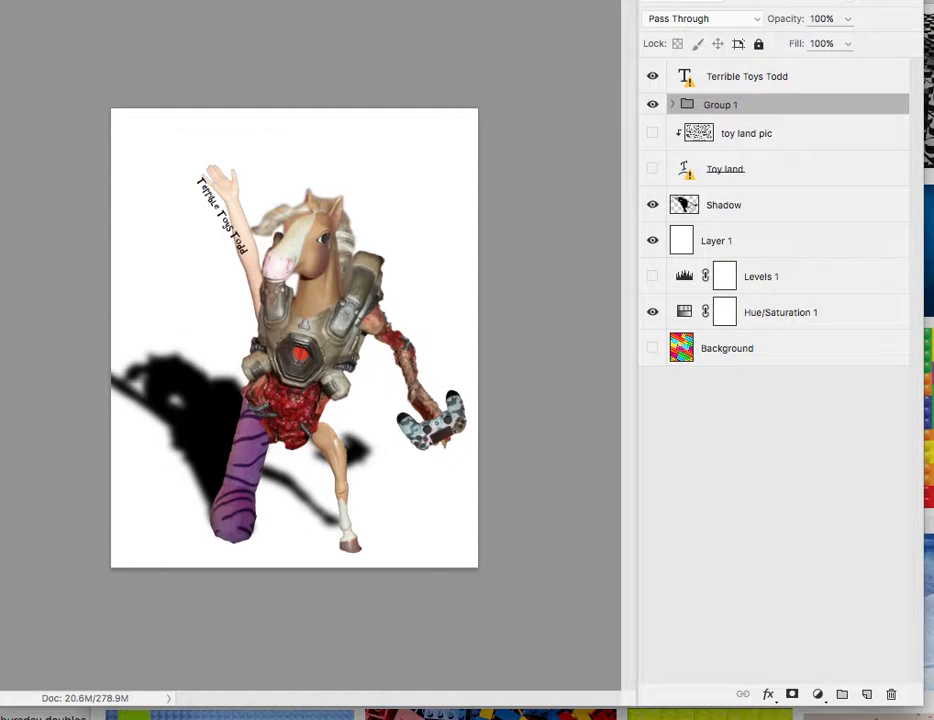
# Step: On the course discussion board, open the Perspective Cast Shadow Tutorial post
pyautogui.press('super+Tab')
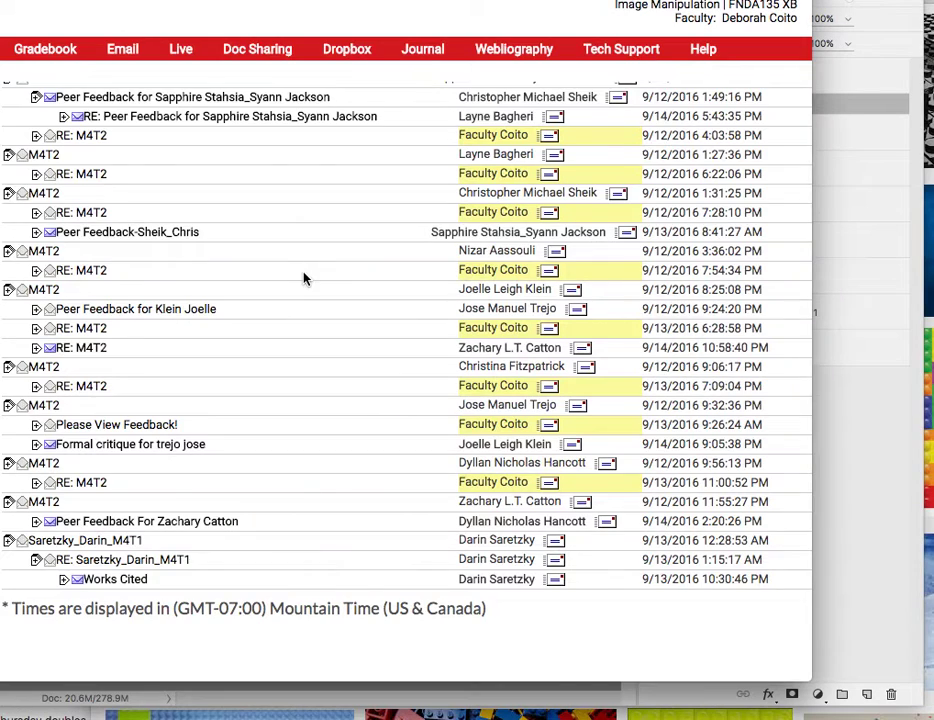
pyautogui.scroll(10, 303, 278)
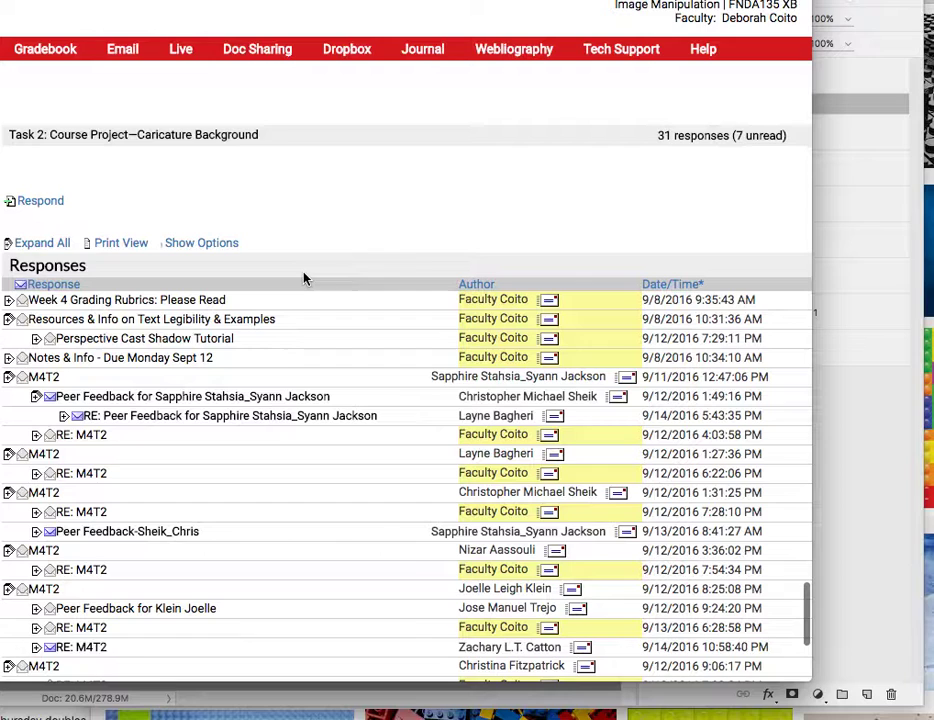
pyautogui.click(200, 340)
pyautogui.scroll(-5, 316, 341)
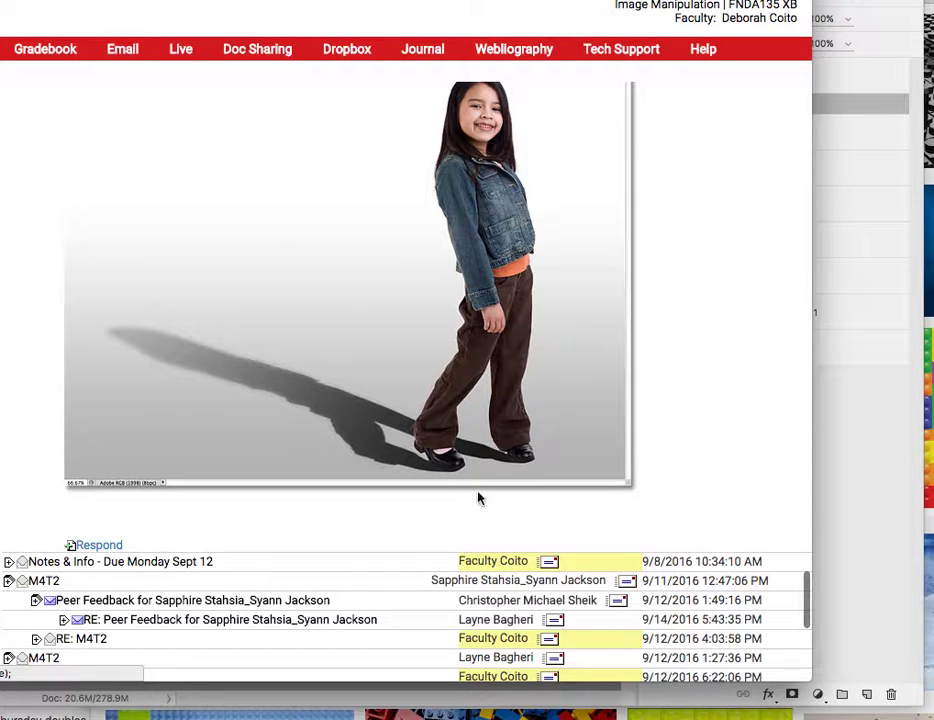
# Step: Zoom in on the poster with Layer 1 selected, then switch to the browser's DaFont Comic fonts page
pyautogui.click(867, 244)
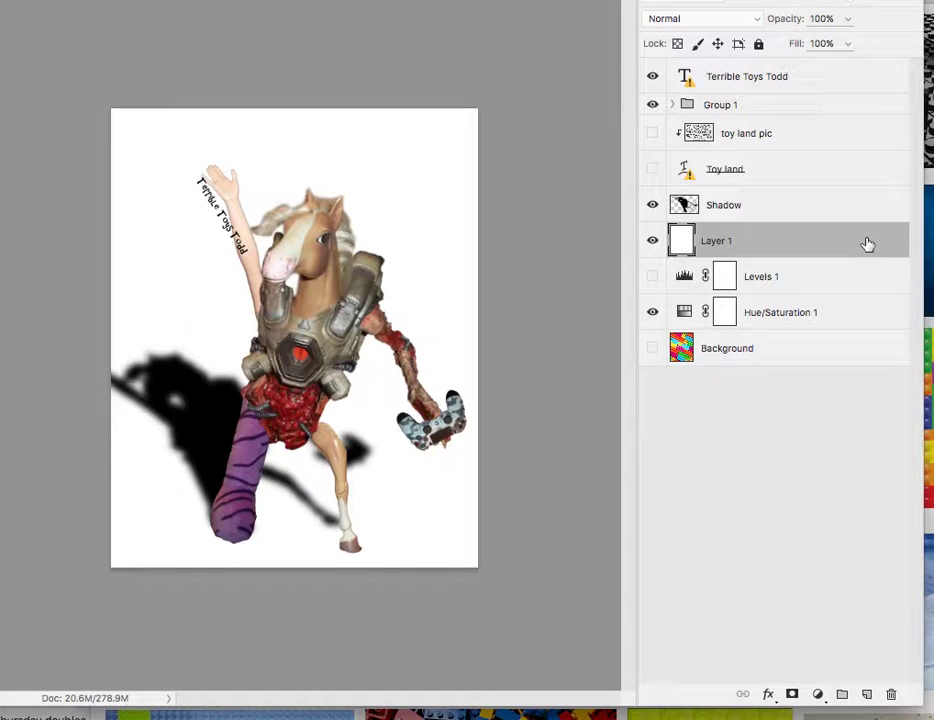
pyautogui.press('super+plus')
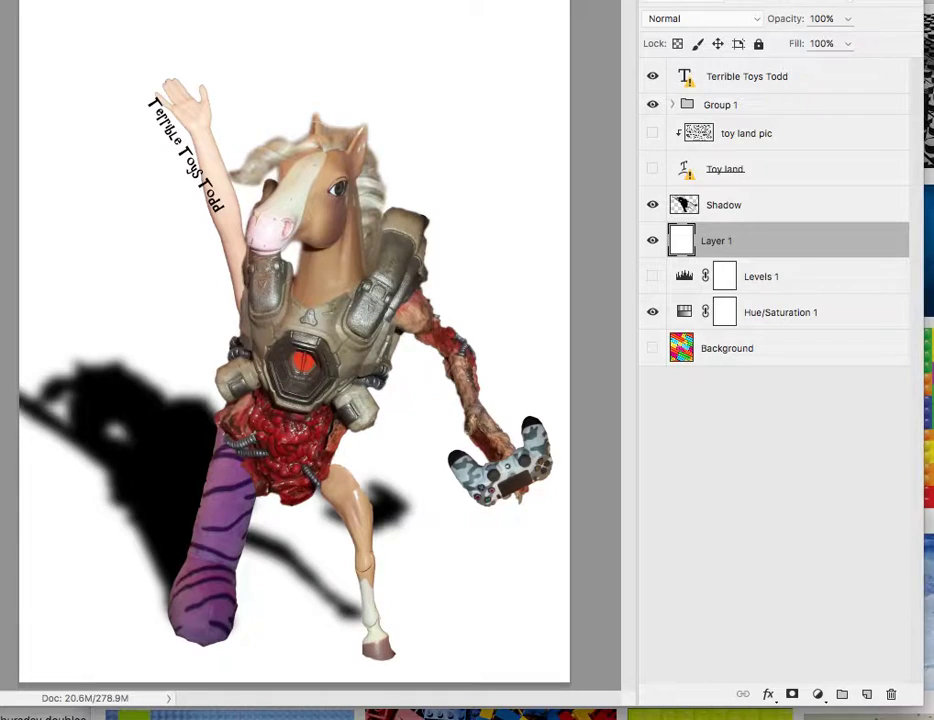
pyautogui.hotkey('ctrl', 'Up')
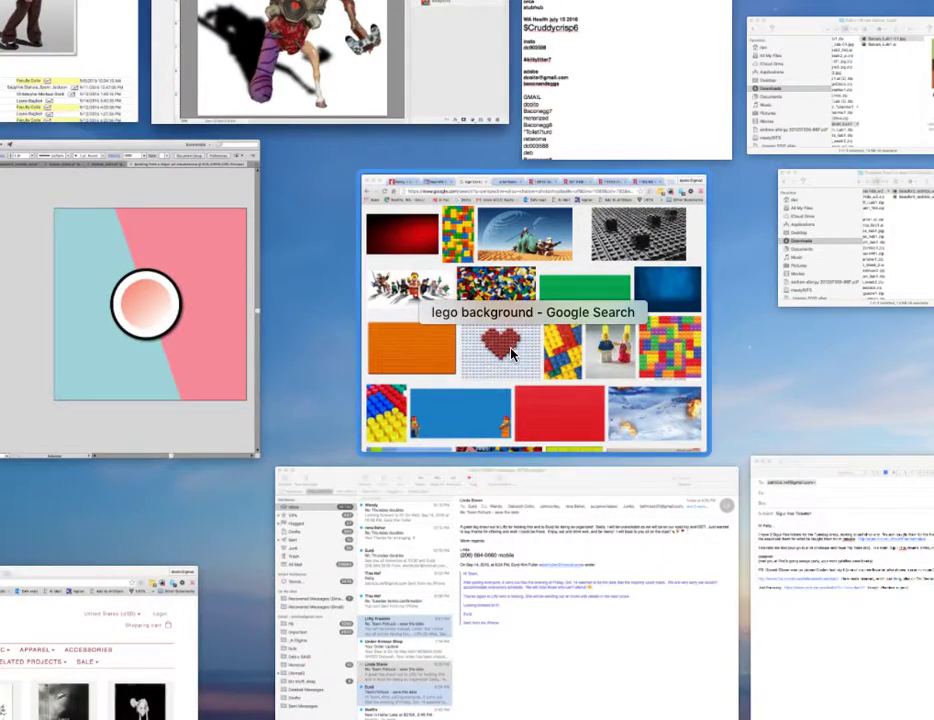
pyautogui.click(511, 352)
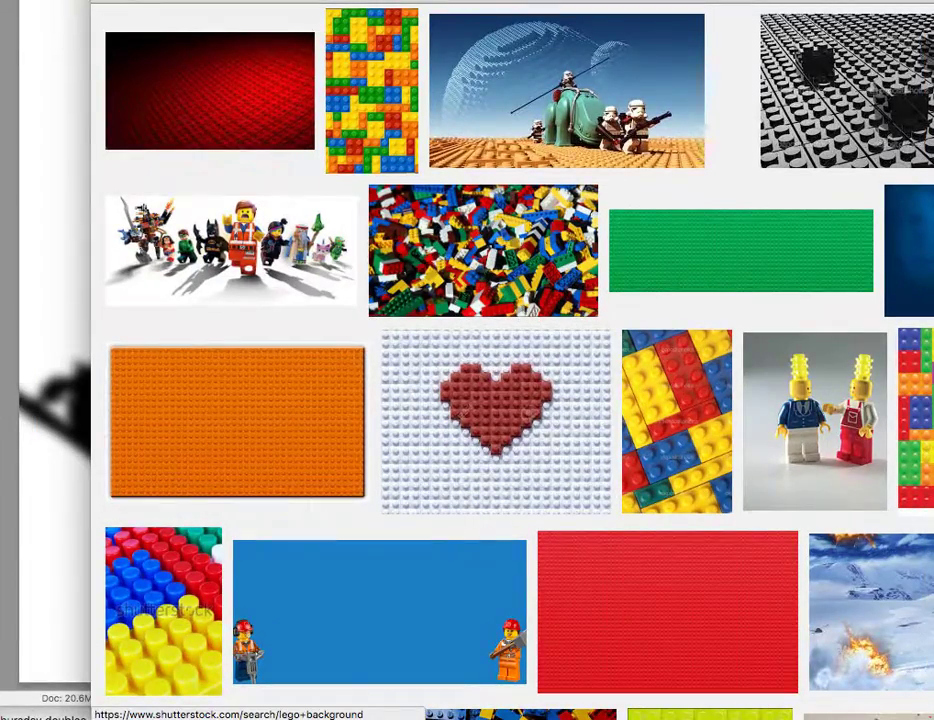
pyautogui.hotkey('ctrl', 'Tab')
# Step: Browse DaFont's Distorted and Old School font categories
pyautogui.scroll(5, 469, 184)
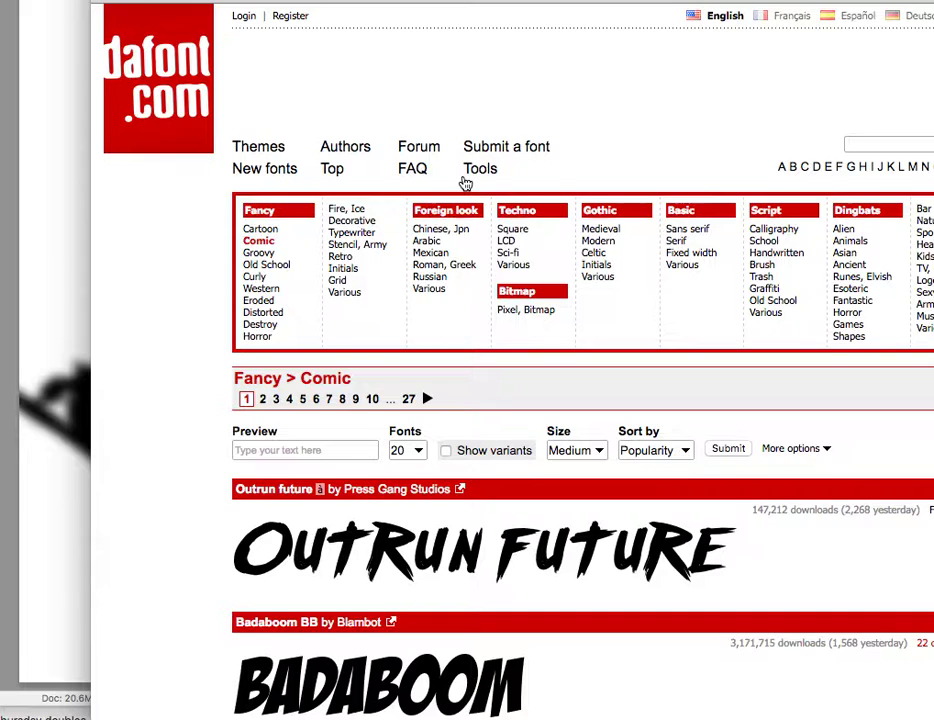
pyautogui.scroll(-3, 465, 184)
pyautogui.scroll(1, 465, 184)
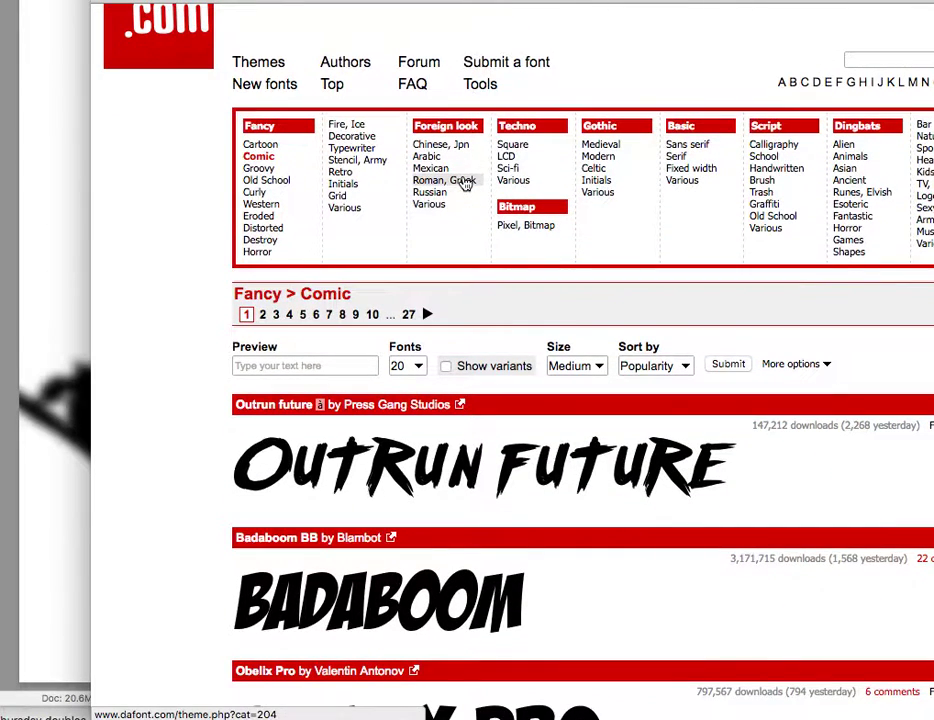
pyautogui.click(278, 233)
pyautogui.scroll(-14, 644, 486)
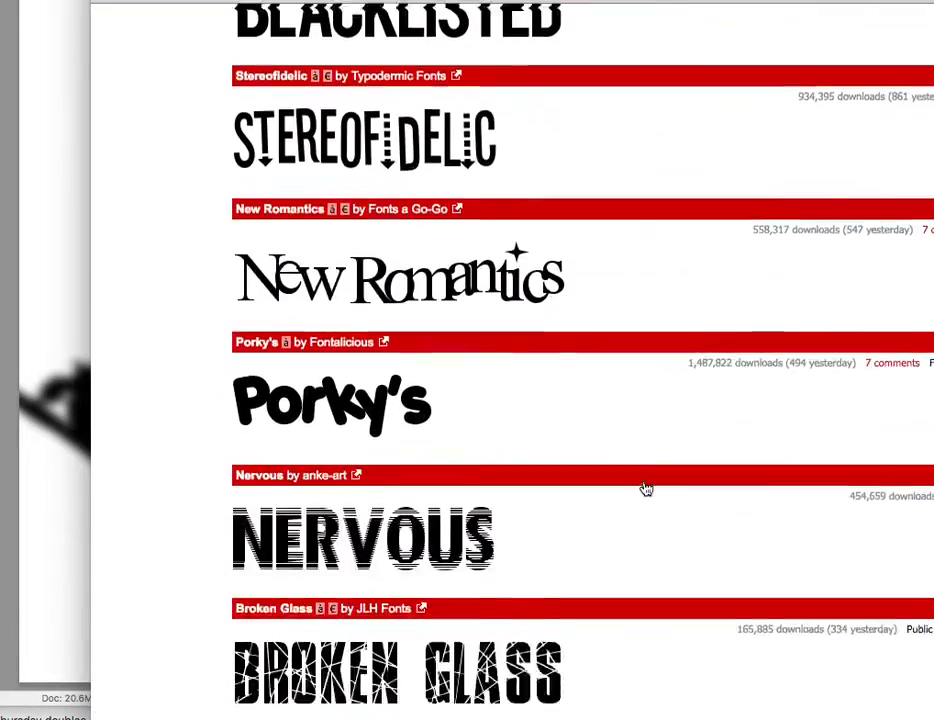
pyautogui.scroll(-15, 646, 488)
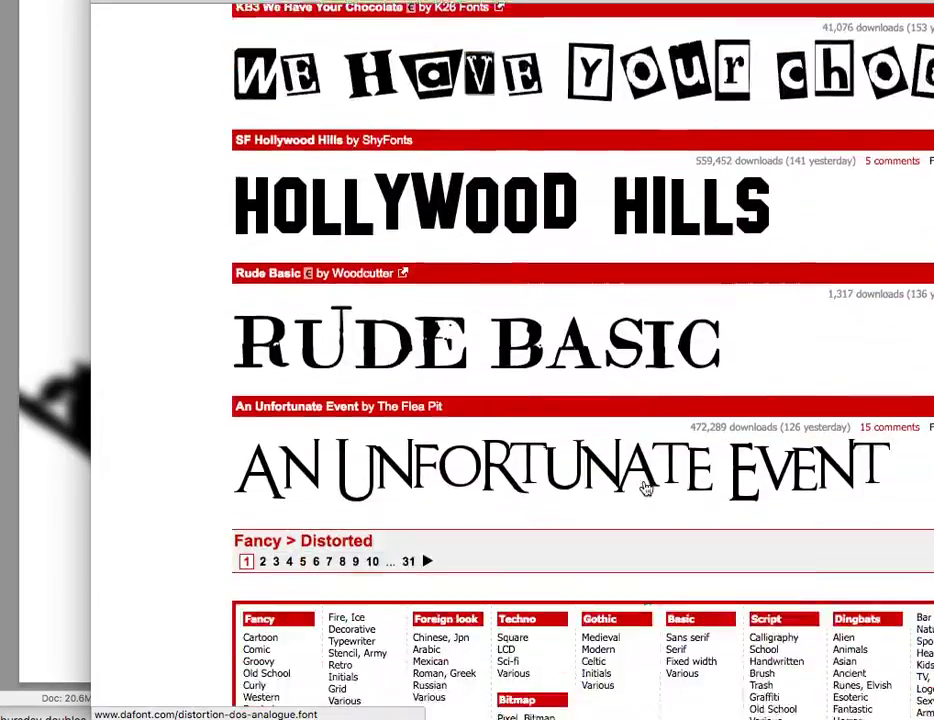
pyautogui.scroll(-3, 646, 488)
pyautogui.scroll(20, 527, 372)
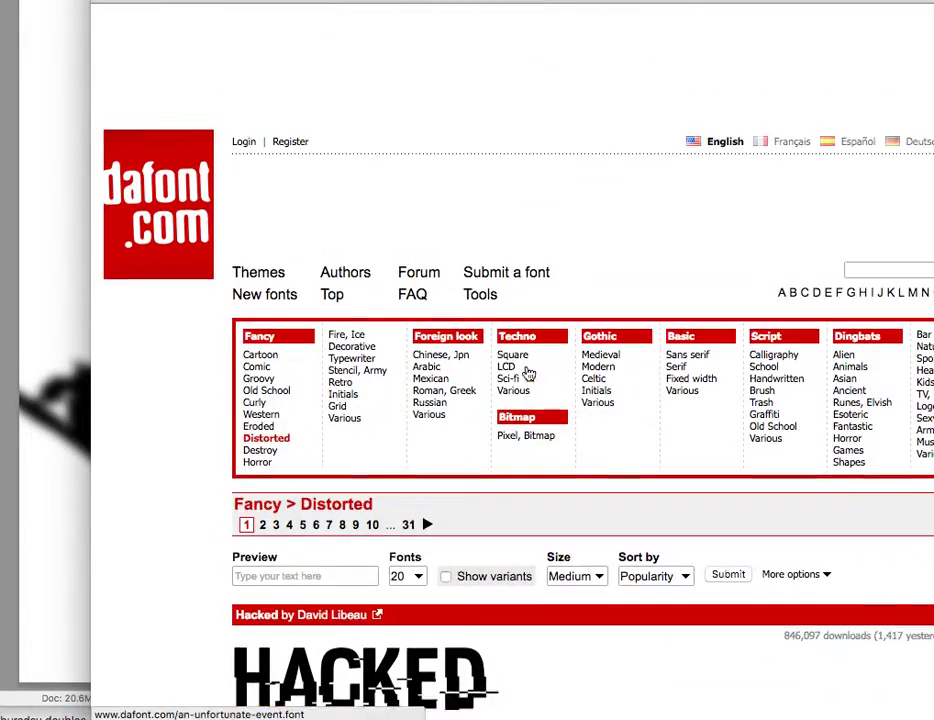
pyautogui.scroll(-3, 527, 372)
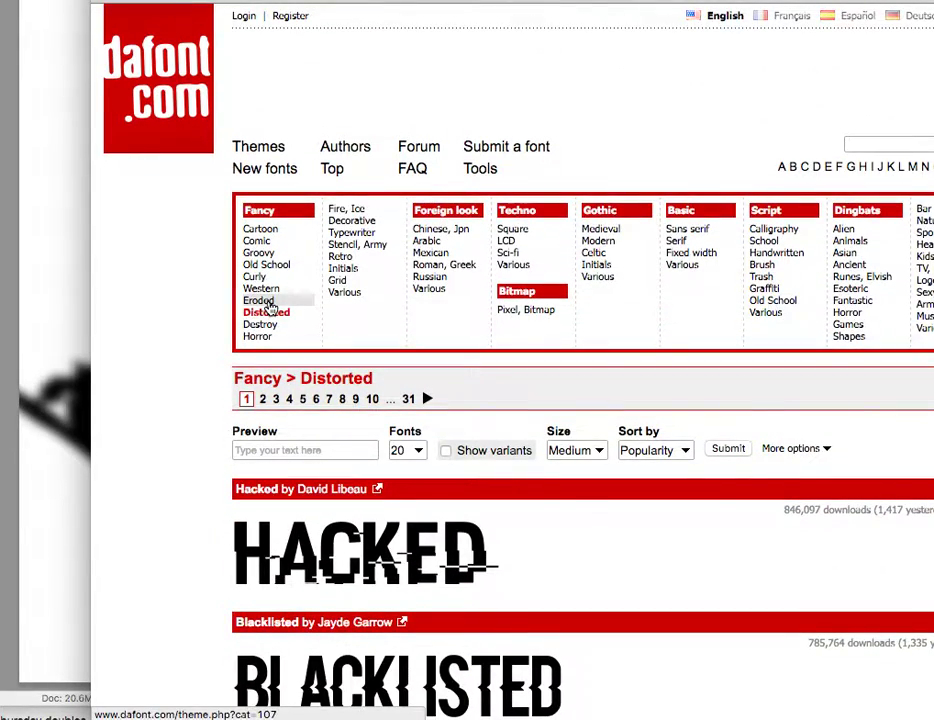
pyautogui.click(269, 265)
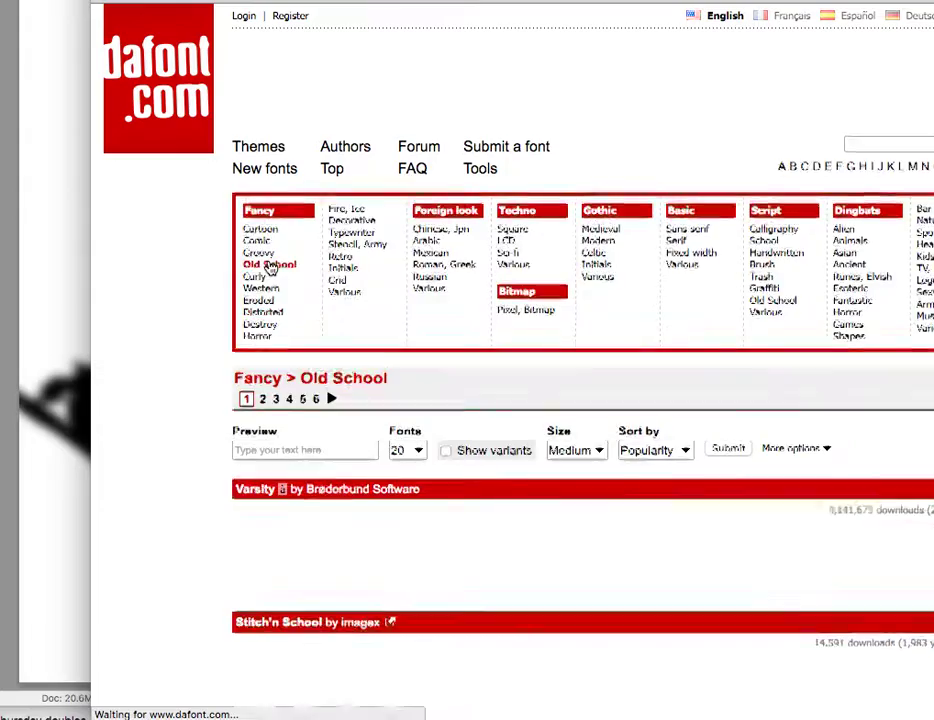
pyautogui.scroll(-5, 368, 305)
pyautogui.scroll(5, 546, 354)
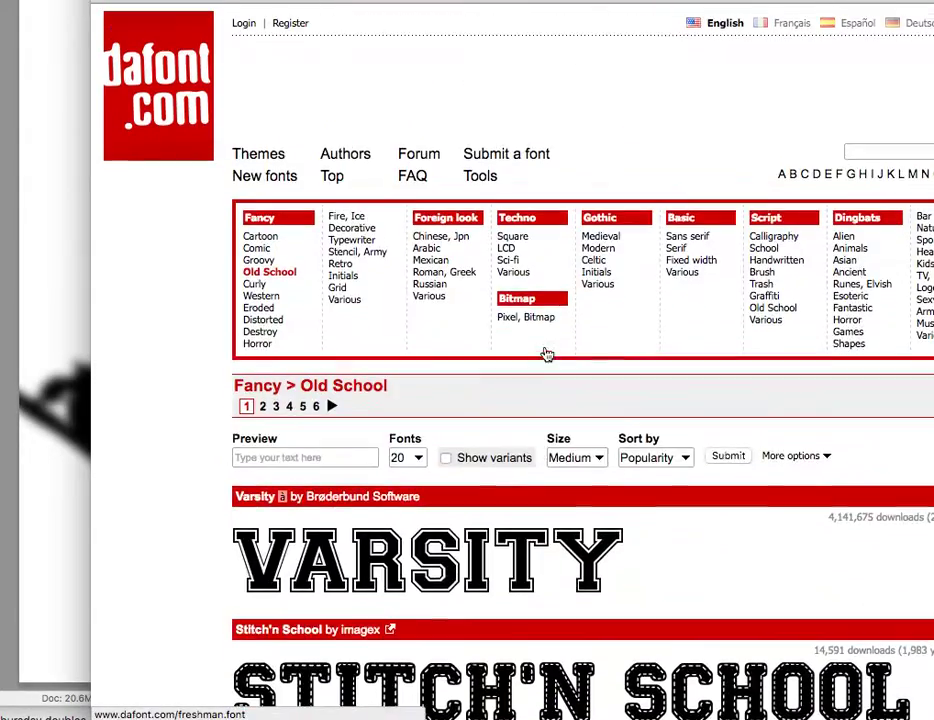
# Step: Look through the Decorative and Fire, Ice categories, then the Techno > Square fonts
pyautogui.click(367, 230)
pyautogui.scroll(-5, 680, 495)
pyautogui.scroll(5, 672, 513)
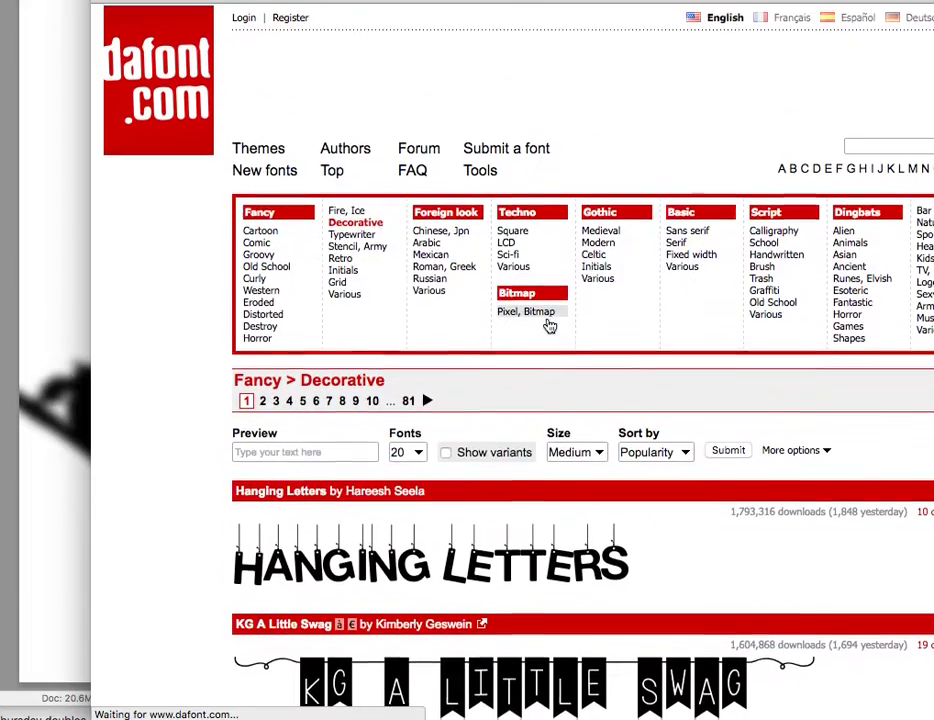
pyautogui.click(356, 210)
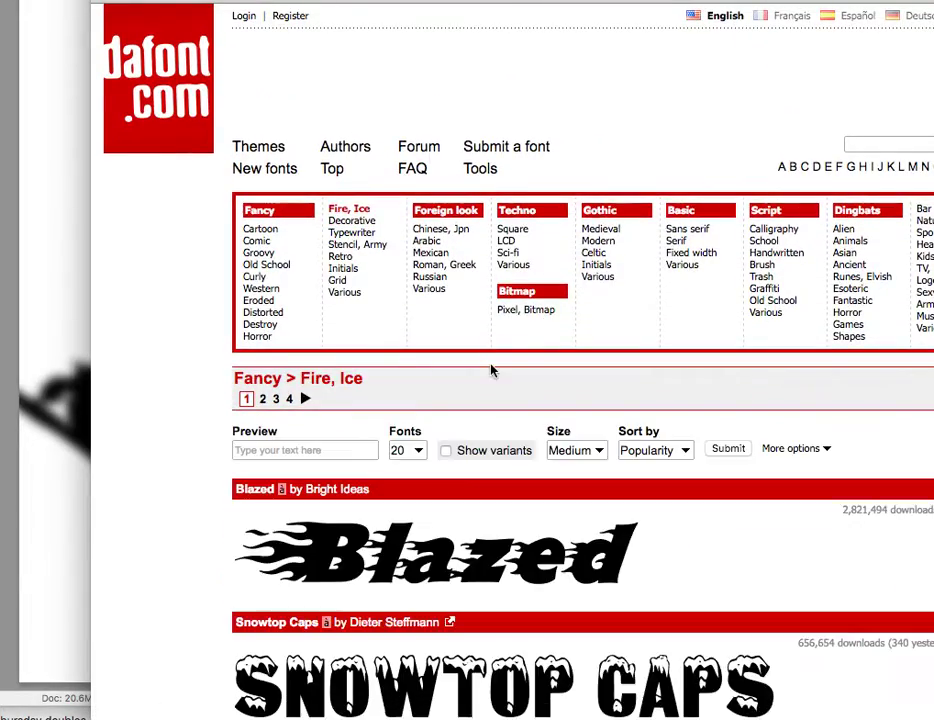
pyautogui.scroll(-8, 492, 369)
pyautogui.scroll(5, 492, 369)
pyautogui.scroll(2, 492, 369)
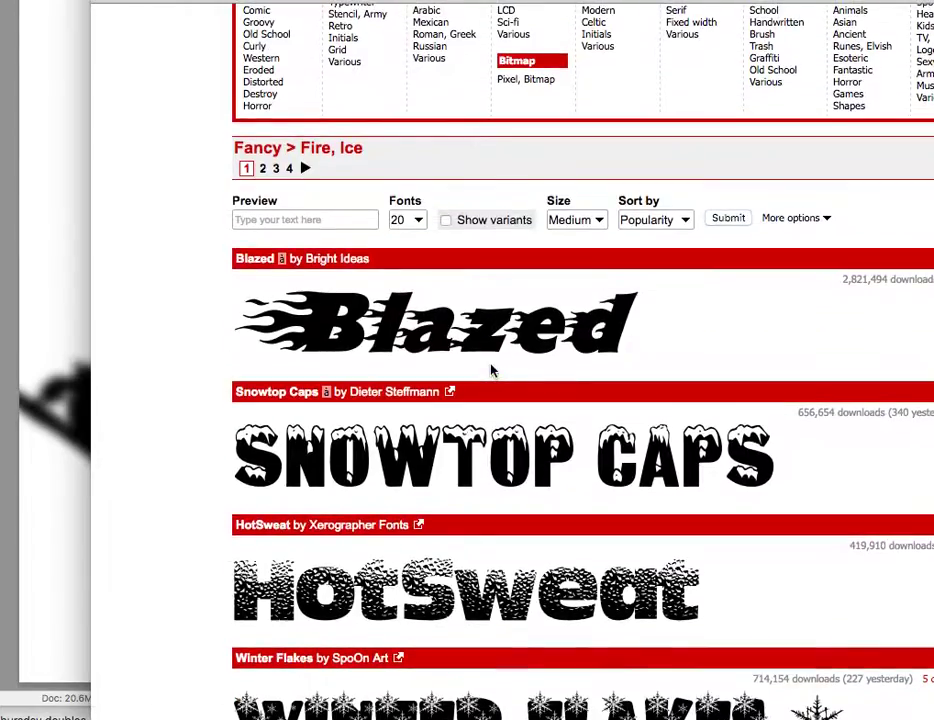
pyautogui.scroll(6, 490, 370)
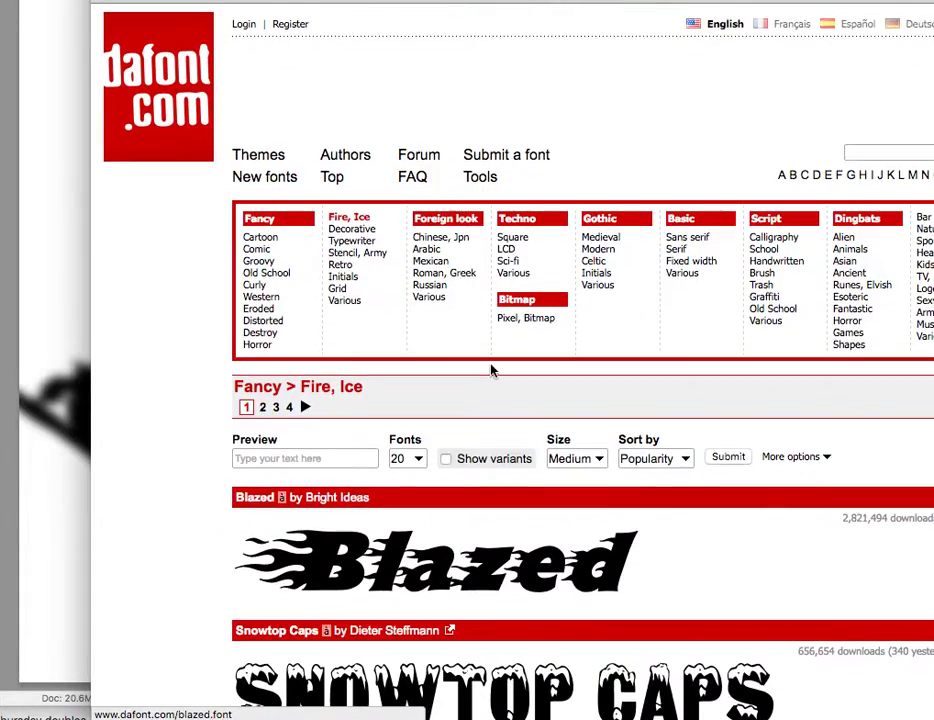
pyautogui.click(513, 229)
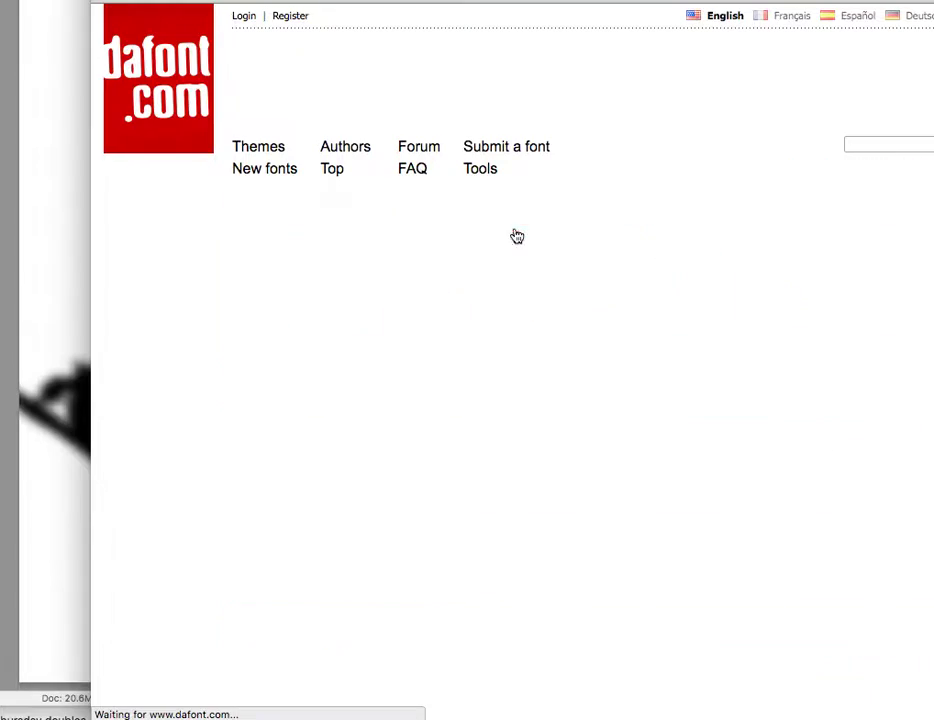
pyautogui.scroll(-7, 522, 307)
# Step: Open DaFont's Techno > Sci-fi font category
pyautogui.scroll(-6, 522, 307)
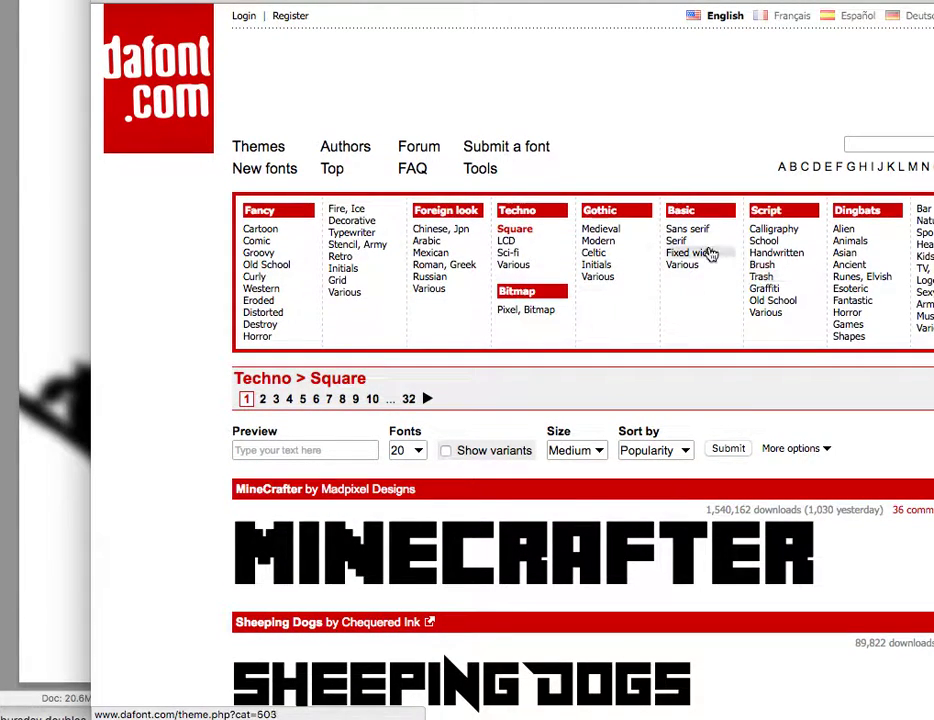
pyautogui.click(510, 253)
pyautogui.scroll(-5, 517, 252)
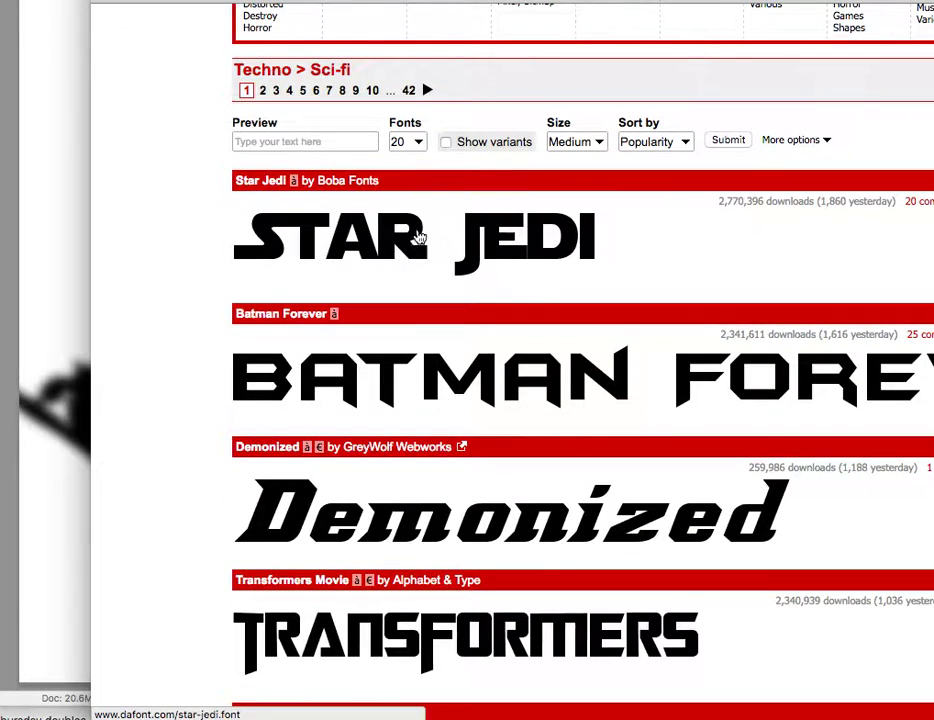
# Step: Review the Star Jedi font's character set, then return to the Photoshop poster
pyautogui.click(420, 237)
pyautogui.scroll(-5, 427, 242)
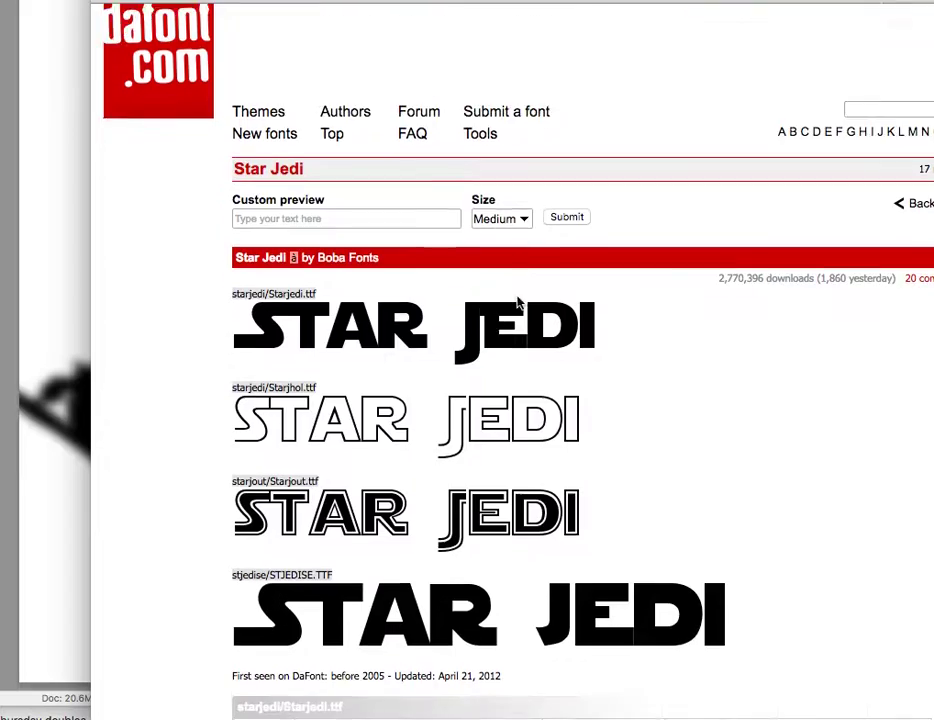
pyautogui.scroll(-8, 590, 517)
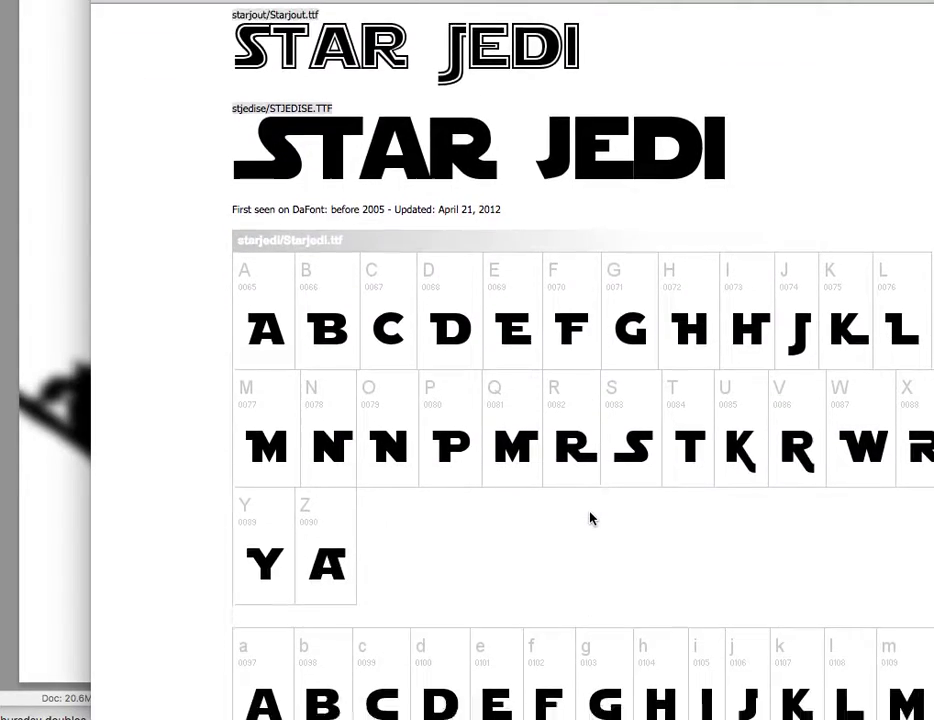
pyautogui.scroll(3, 590, 517)
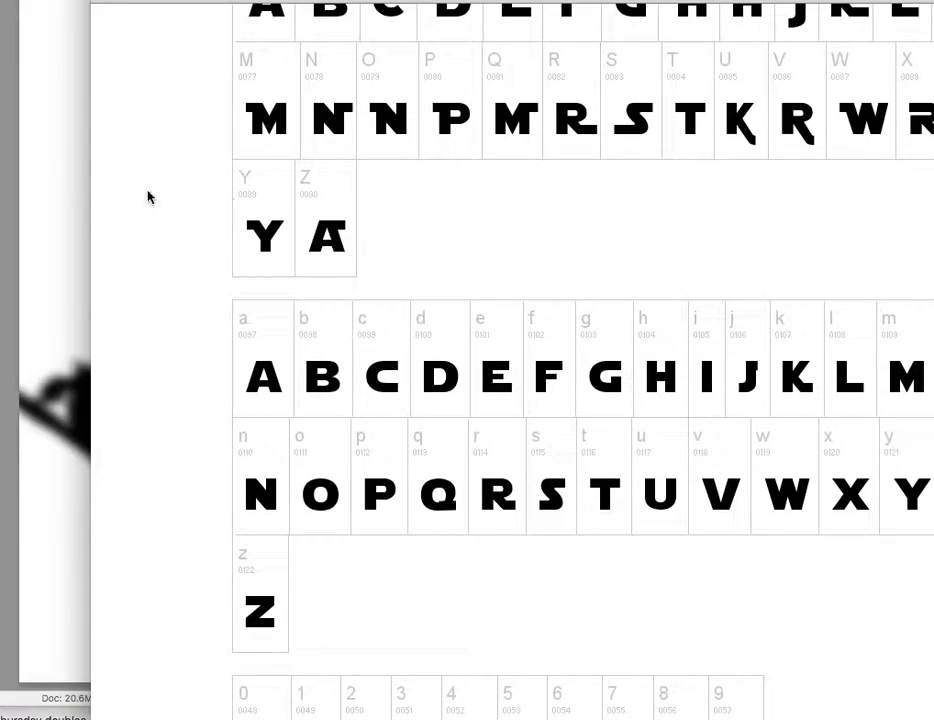
pyautogui.click(40, 193)
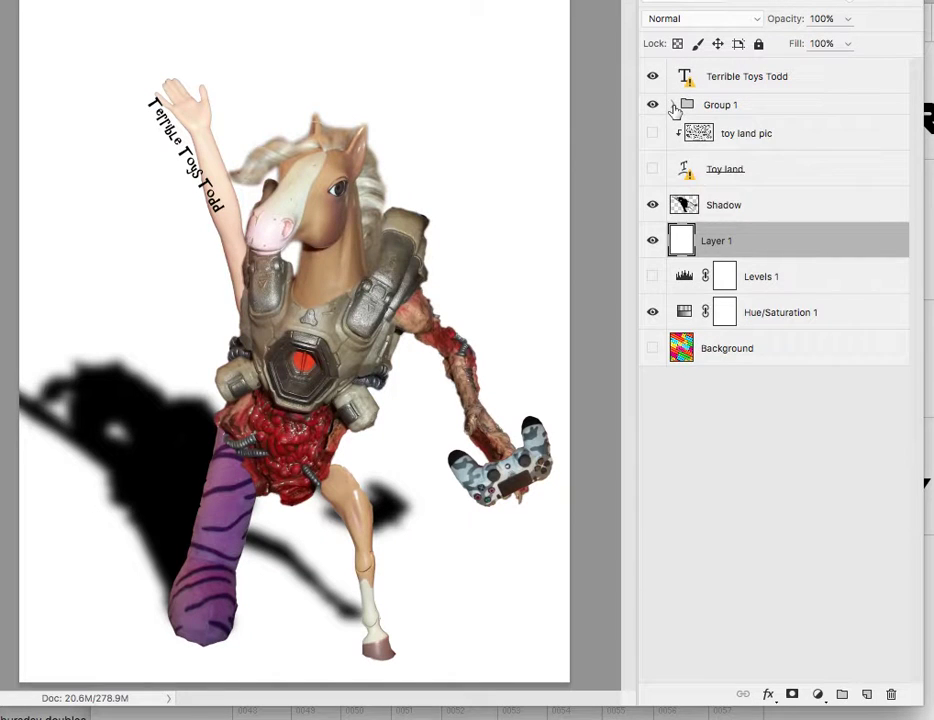
# Step: Expand Group 1 and toggle Body, Right arm, Right leg and Left leg to identify them
pyautogui.click(675, 105)
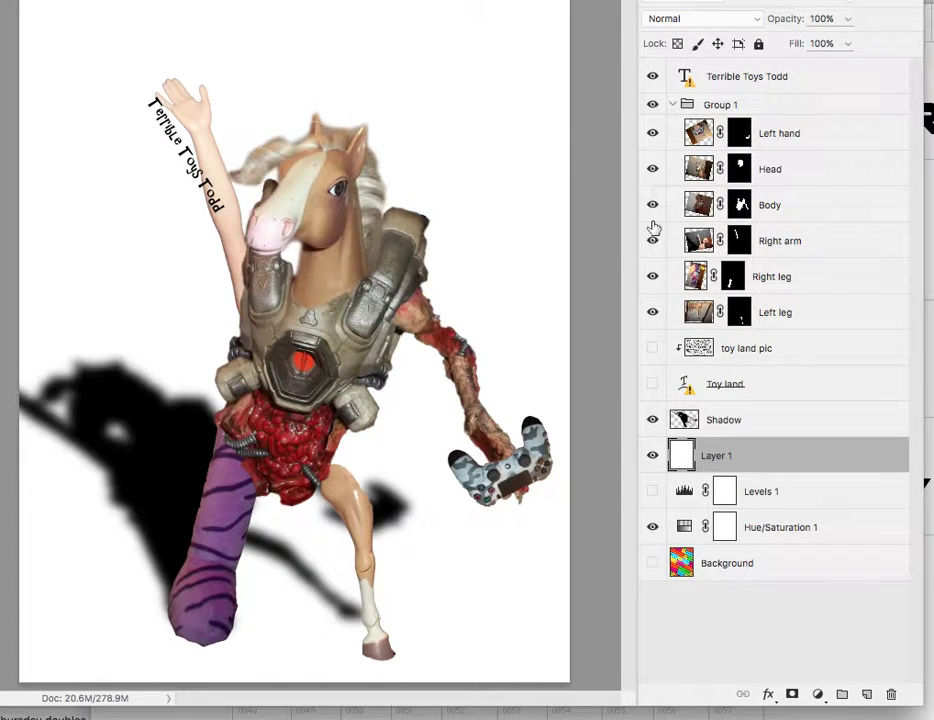
pyautogui.click(651, 205)
pyautogui.click(651, 205)
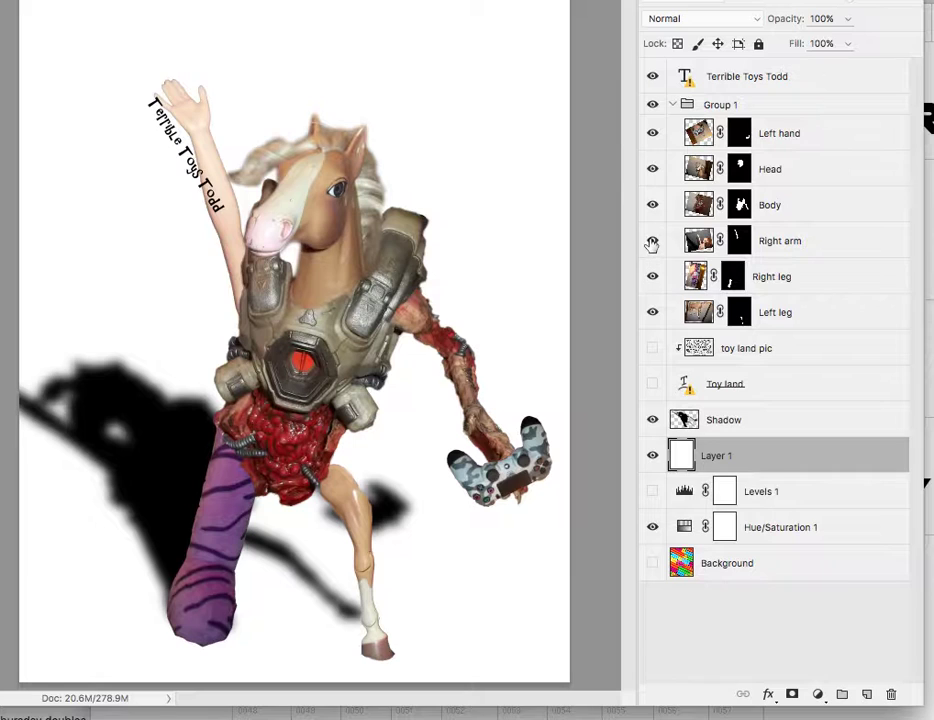
pyautogui.click(651, 241)
pyautogui.click(651, 241)
pyautogui.click(653, 277)
pyautogui.click(653, 277)
pyautogui.click(652, 312)
pyautogui.click(652, 312)
# Step: Rotate, stretch and reshape the Left leg layer with Free Transform
pyautogui.click(866, 318)
pyautogui.hotkey('ctrl', 't')
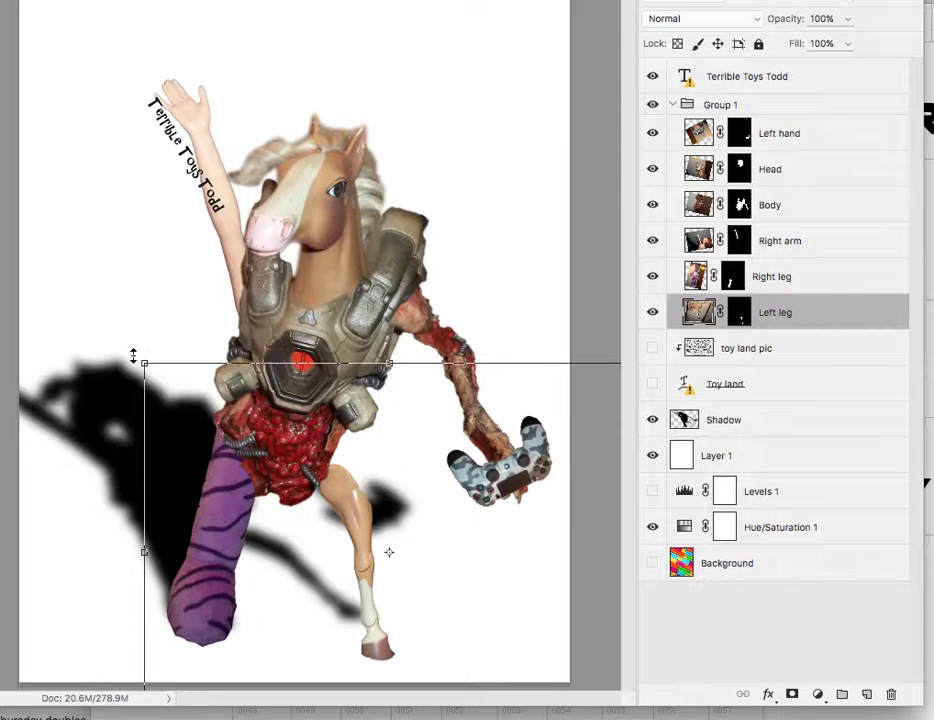
pyautogui.moveTo(108, 357); pyautogui.dragTo(97, 443)
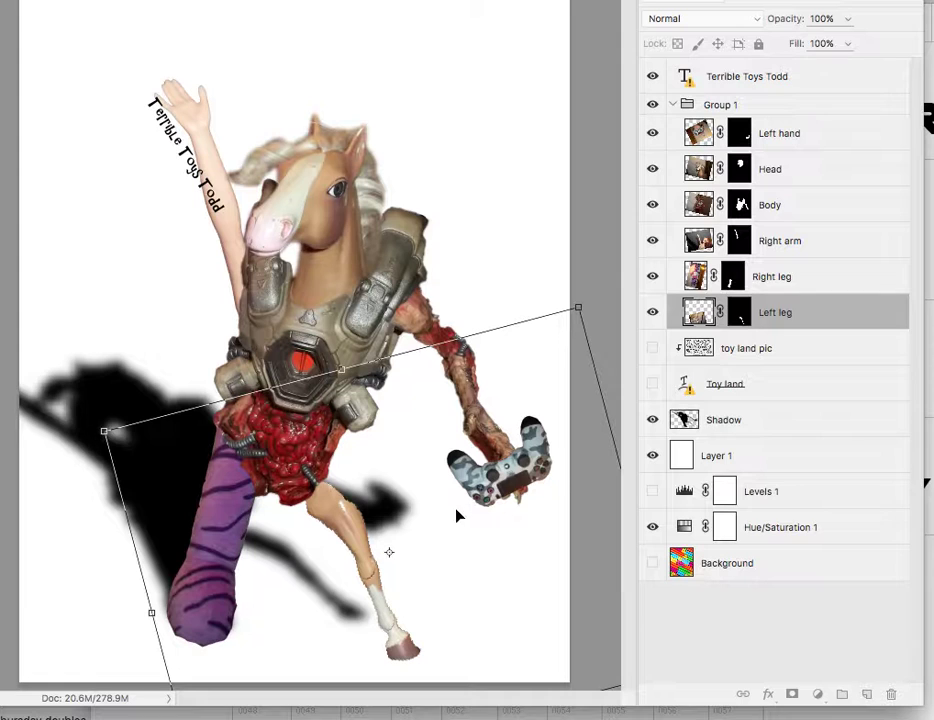
pyautogui.moveTo(425, 552); pyautogui.dragTo(420, 542)
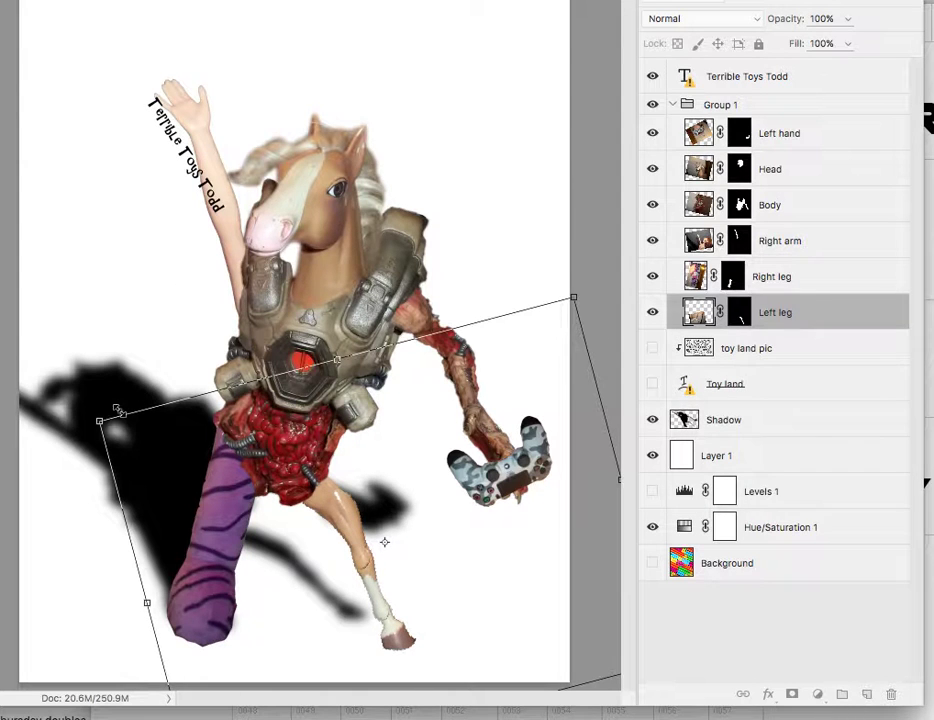
pyautogui.moveTo(98, 419); pyautogui.dragTo(0, 330)
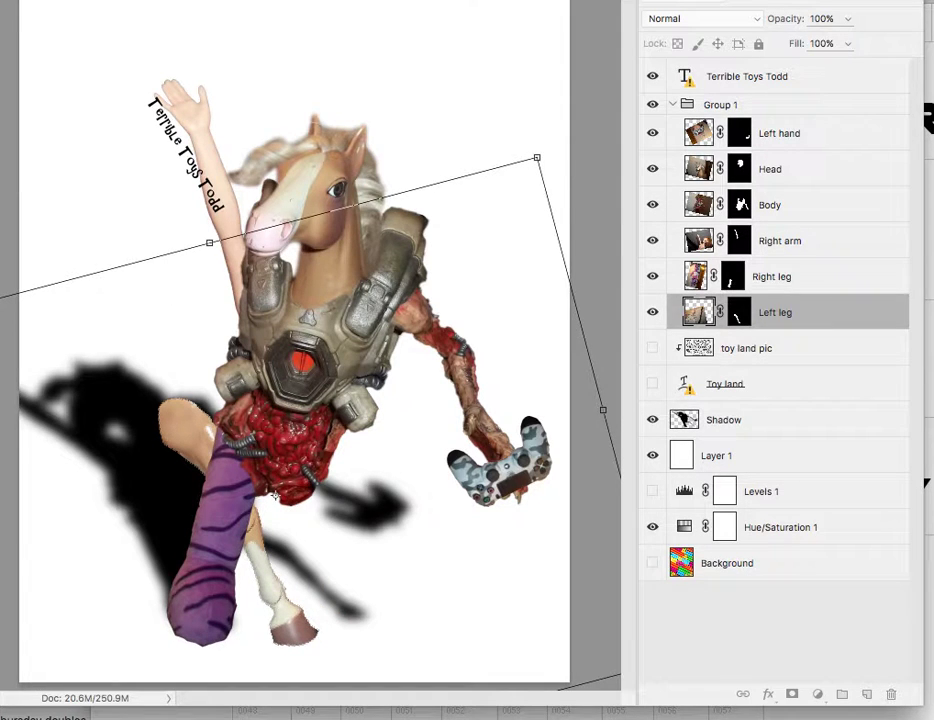
pyautogui.press('Return')
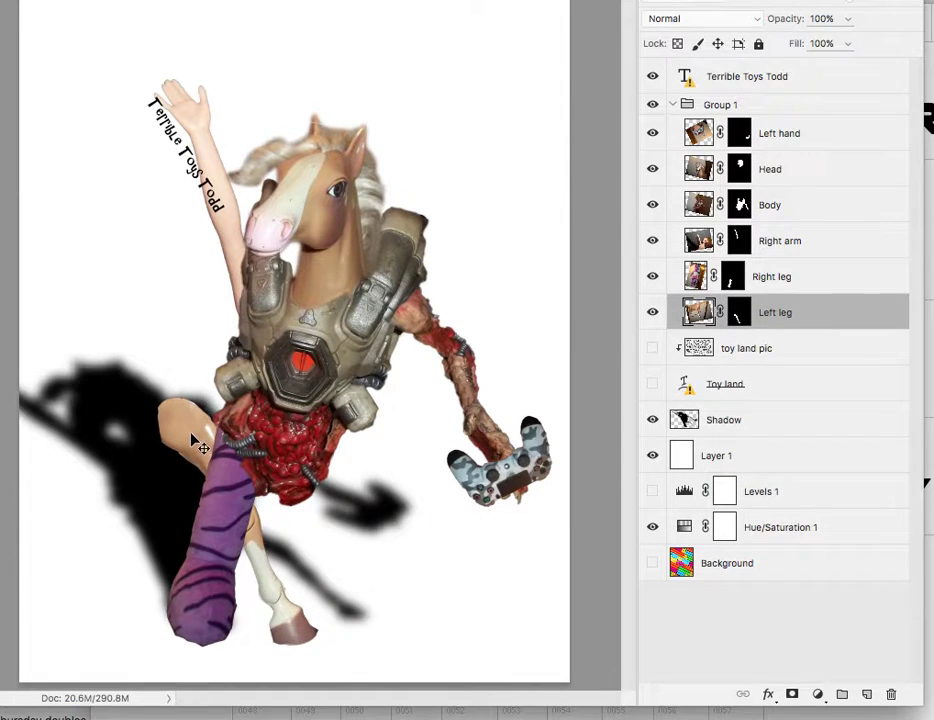
# Step: Move the Left leg right so its hoof sits further right
pyautogui.moveTo(196, 438); pyautogui.dragTo(303, 475)
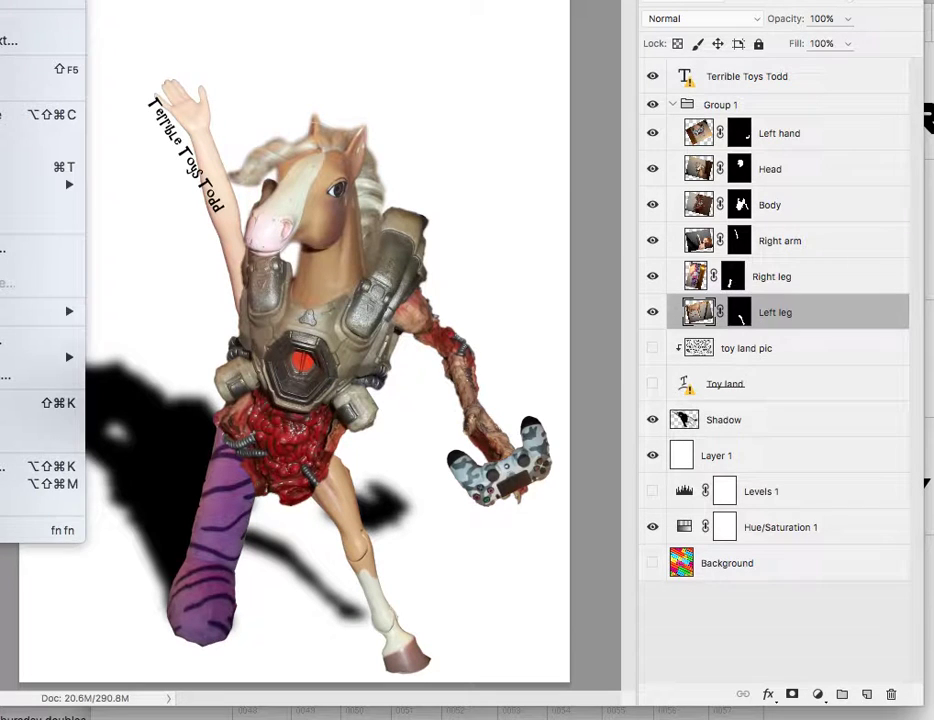
pyautogui.hotkey('ctrl', 'z')
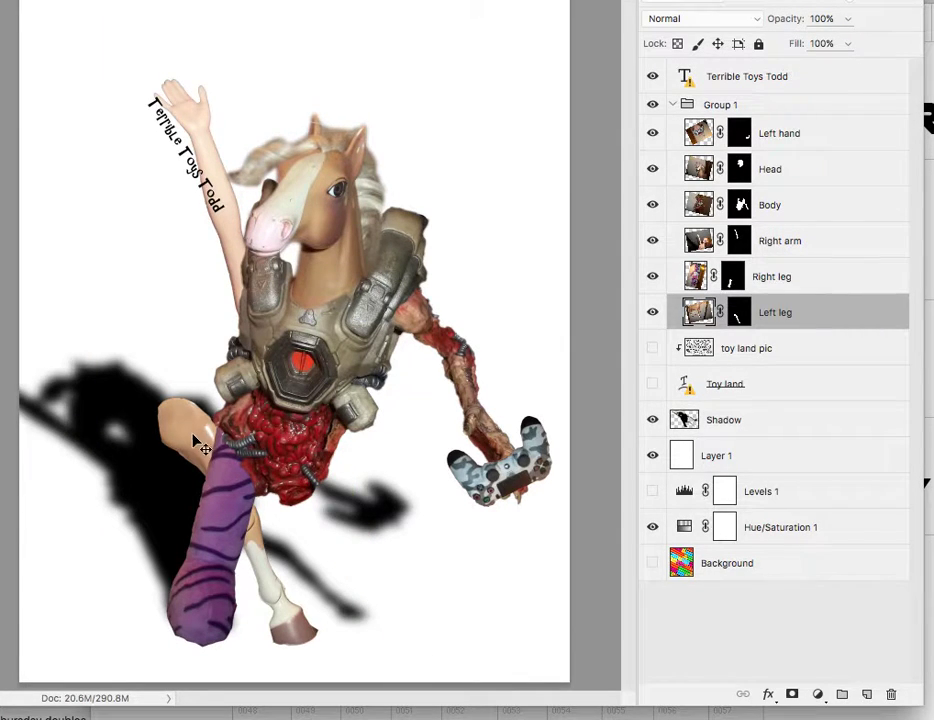
pyautogui.moveTo(198, 442); pyautogui.dragTo(321, 469)
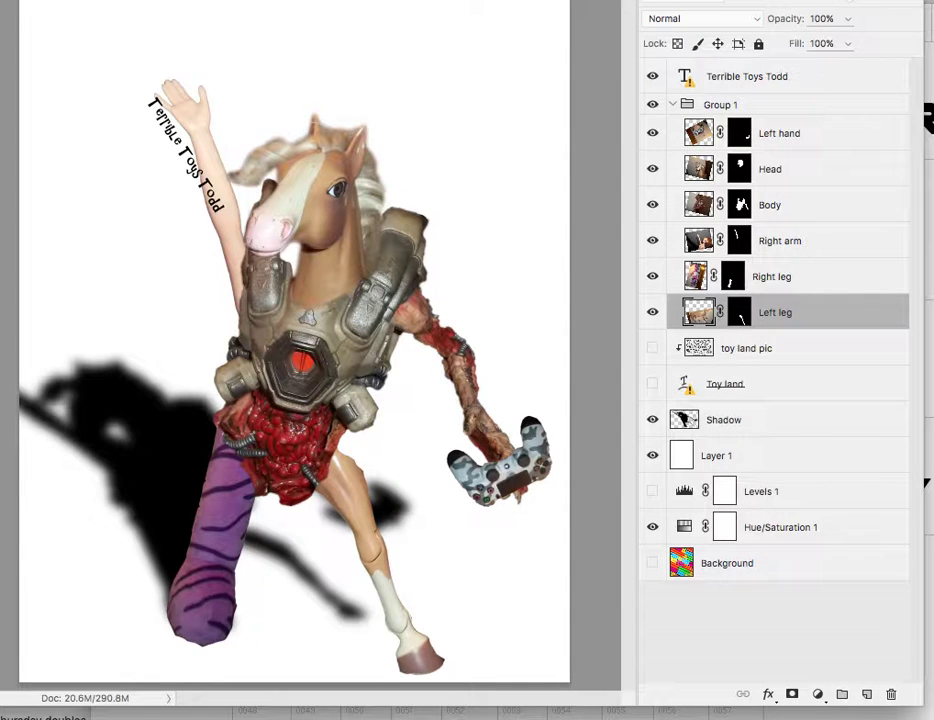
# Step: Revert the Left leg to its earlier Move state via the History panel, then drag the panel aside
pyautogui.click(250, 0)
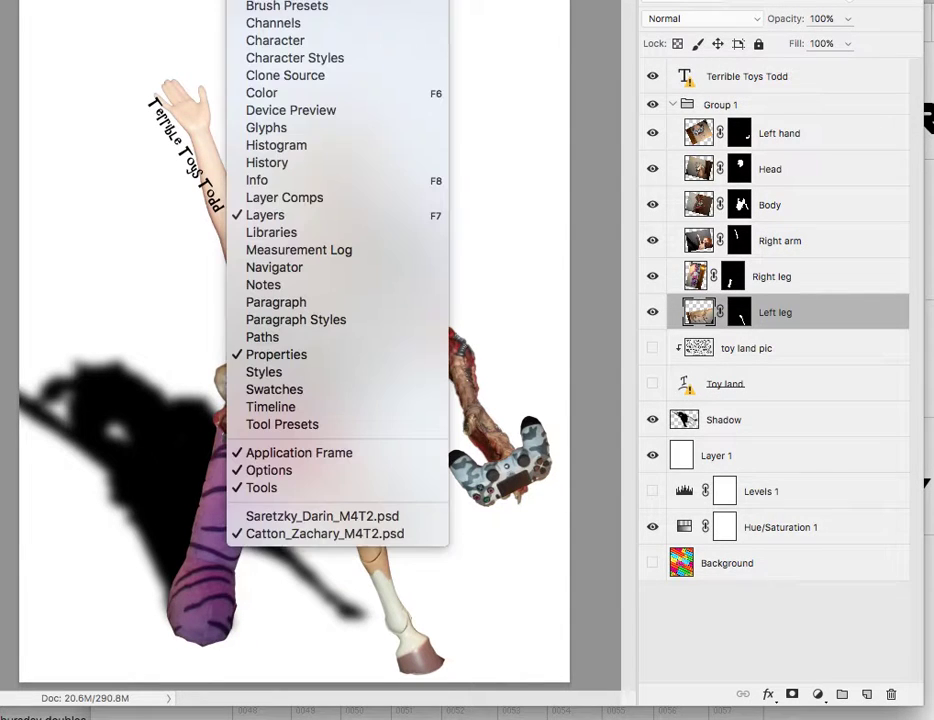
pyautogui.click(302, 162)
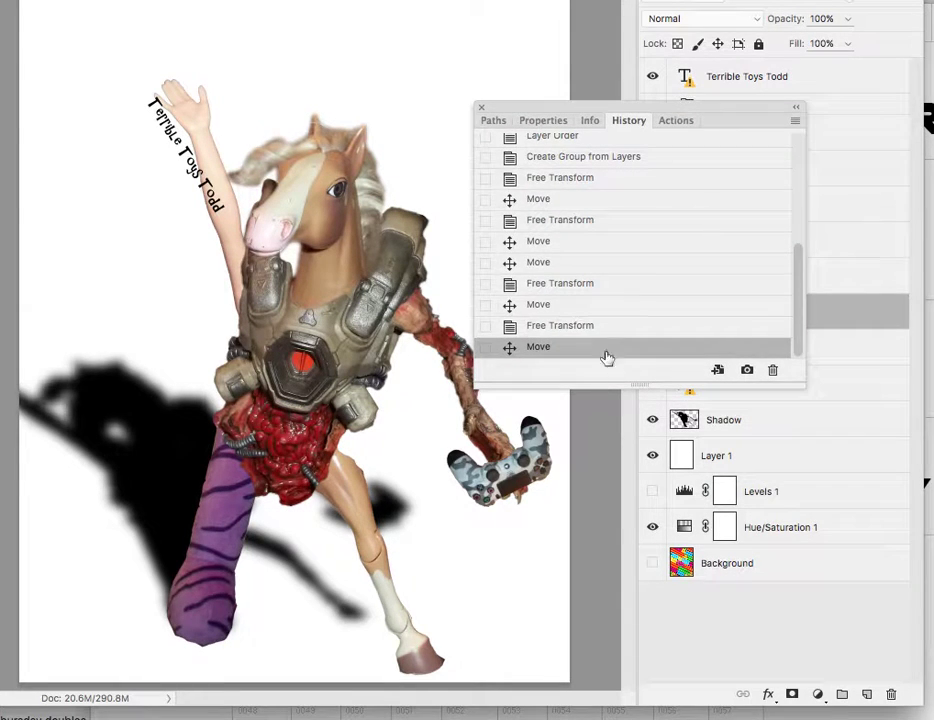
pyautogui.click(596, 310)
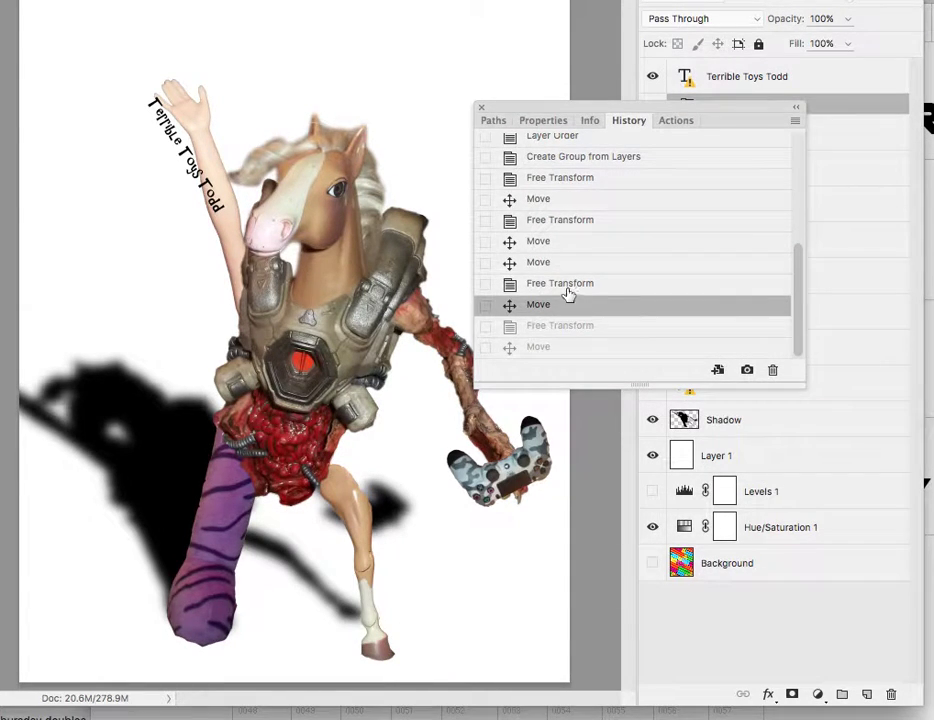
pyautogui.click(567, 287)
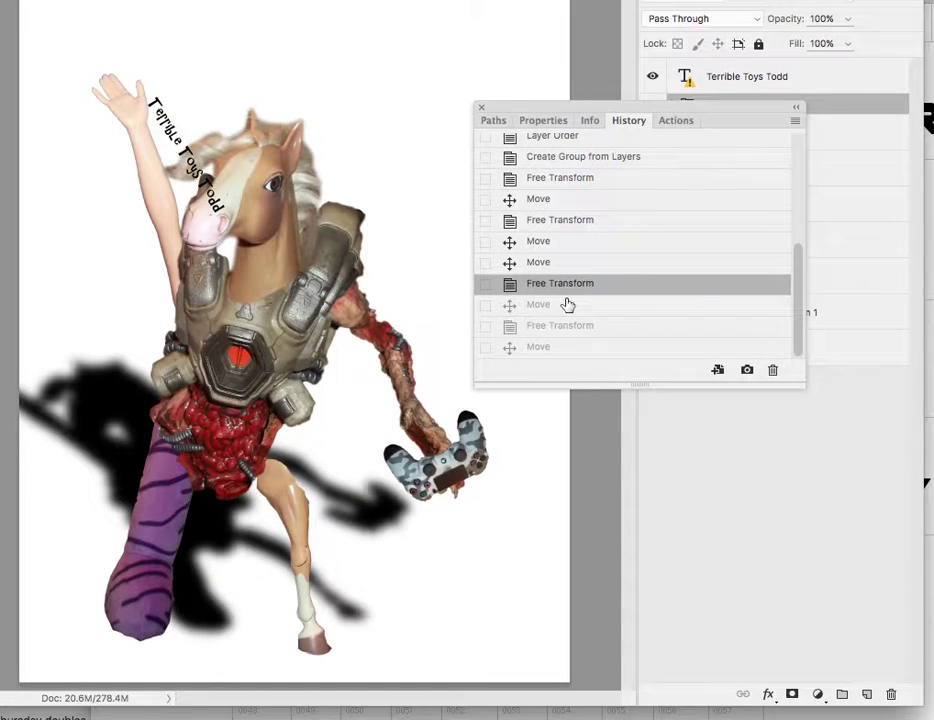
pyautogui.click(566, 304)
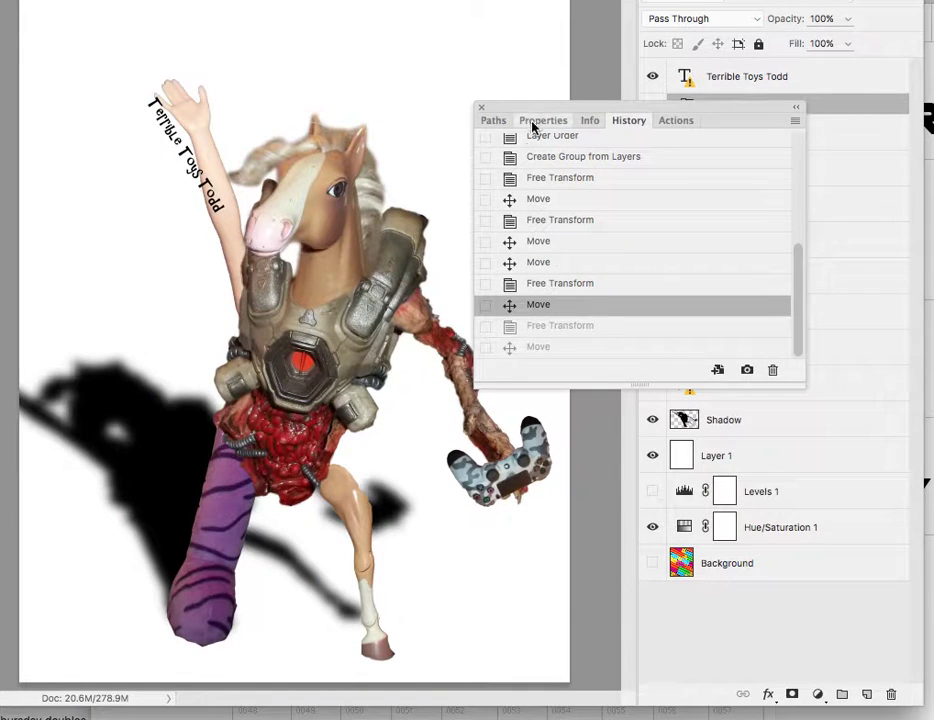
pyautogui.moveTo(538, 108); pyautogui.dragTo(925, 110)
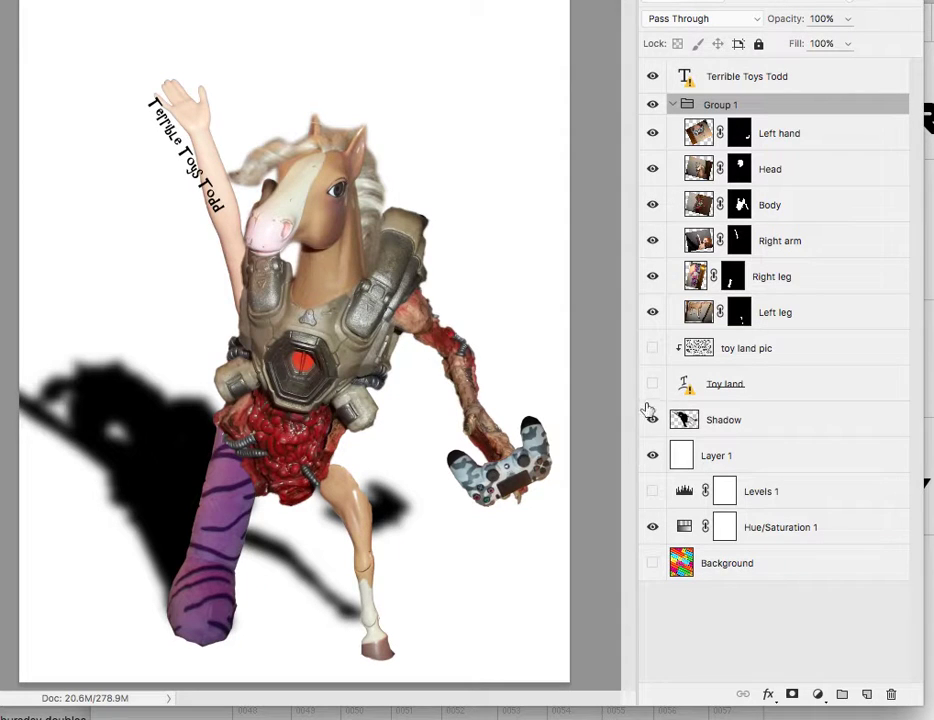
# Step: Hide Layer 1's white fill, preview the Lego background, then hide it for a transparent backdrop
pyautogui.click(652, 455)
pyautogui.click(652, 563)
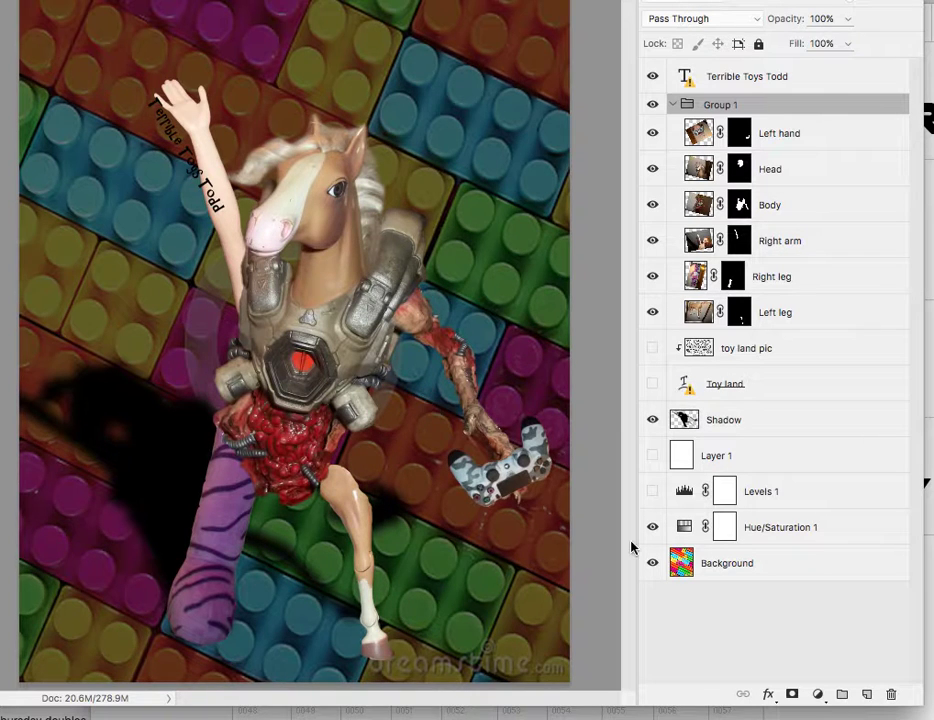
pyautogui.click(652, 564)
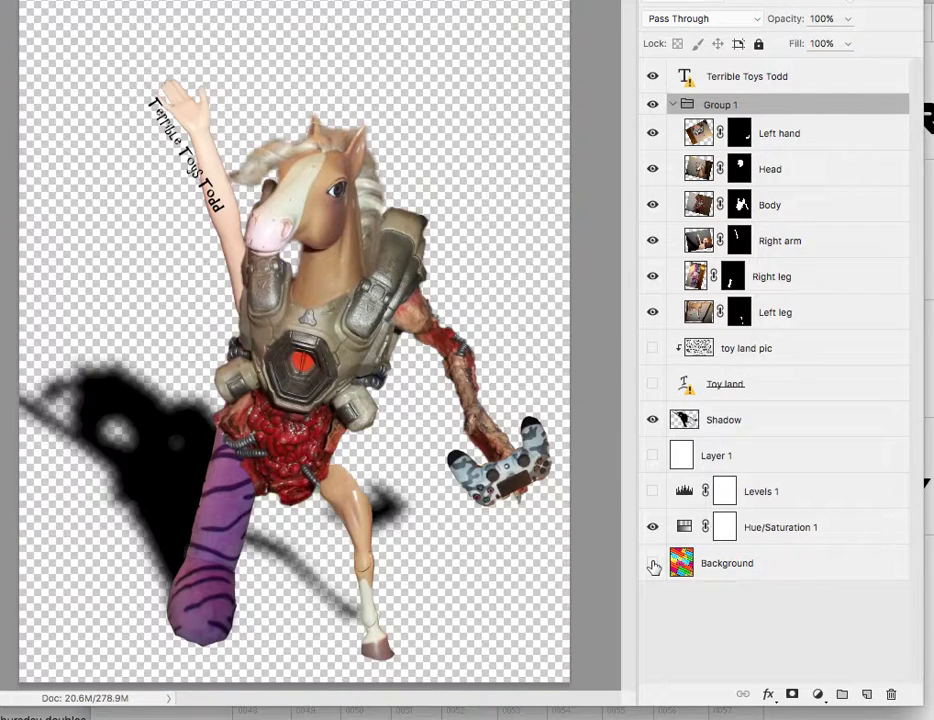